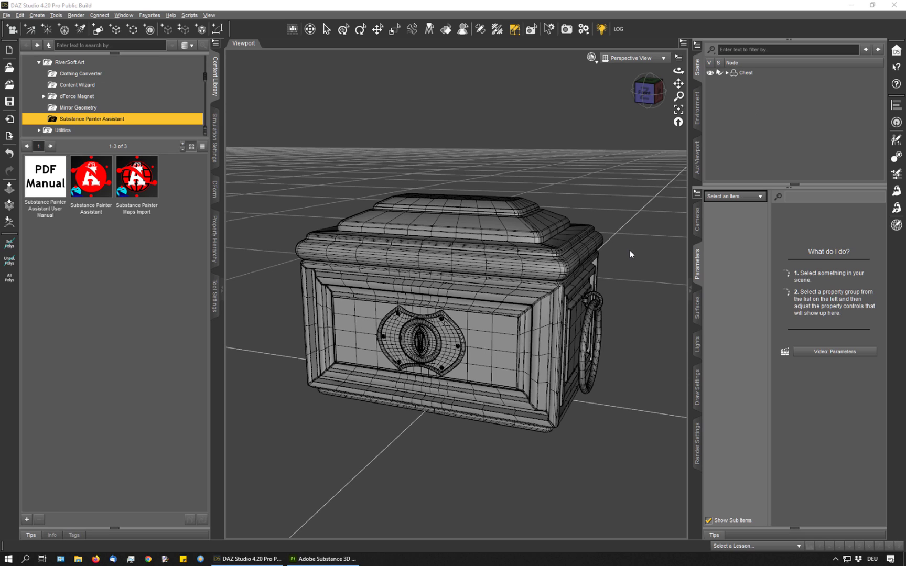
Review the reminders in the Substance Painter Assistant script for the Chest, and close it without running it
left_click(744, 72)
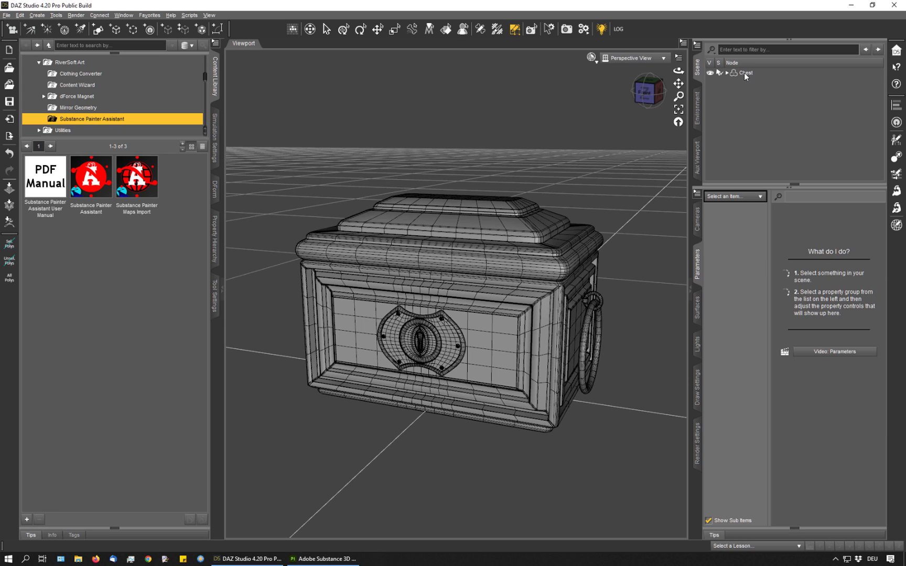
double_click(101, 201)
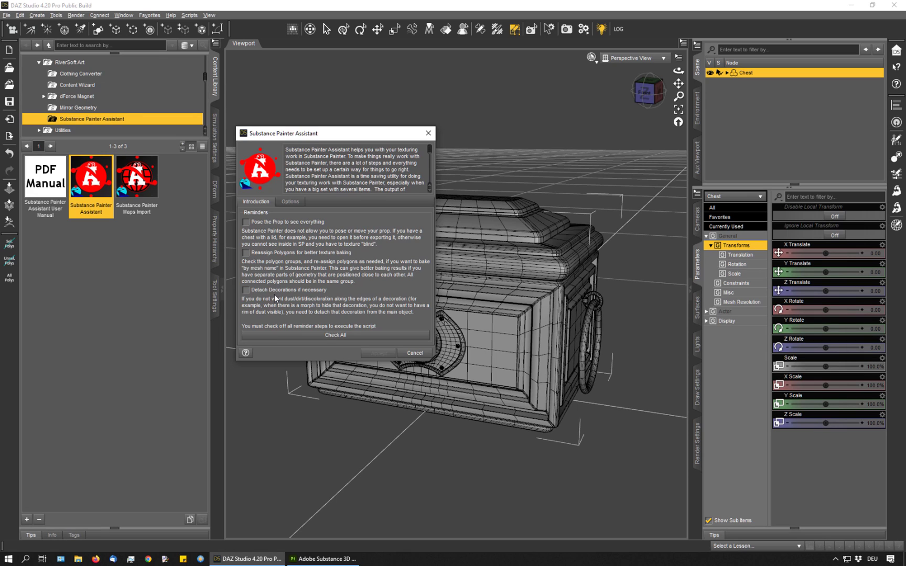
left_click(413, 354)
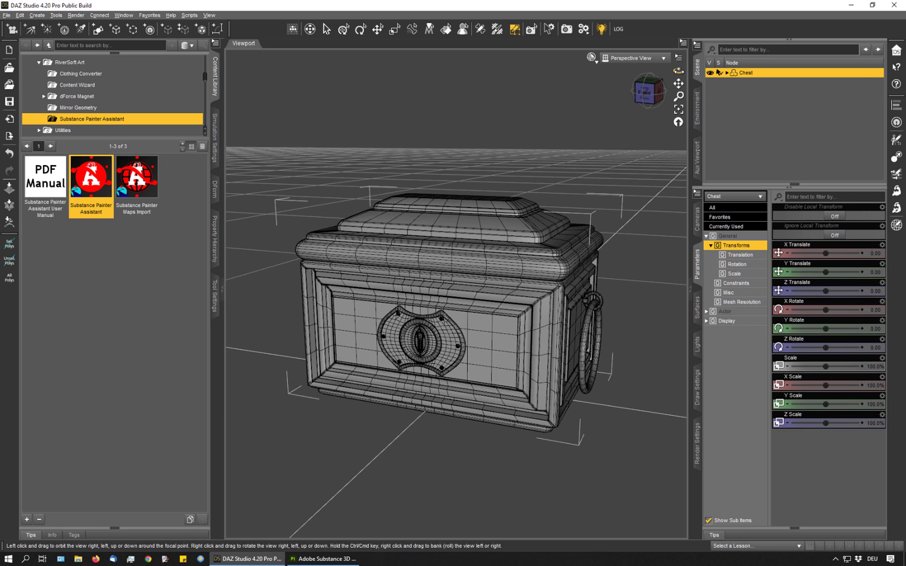
Open the chest's lid by setting its Open rotation to about -93.75
left_click_drag(678, 71, 679, 59)
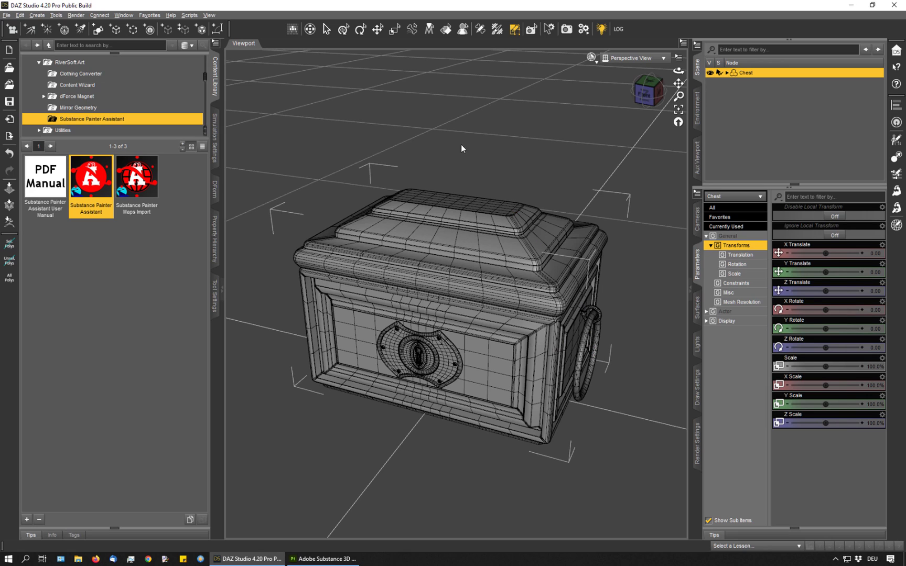
left_click(327, 29)
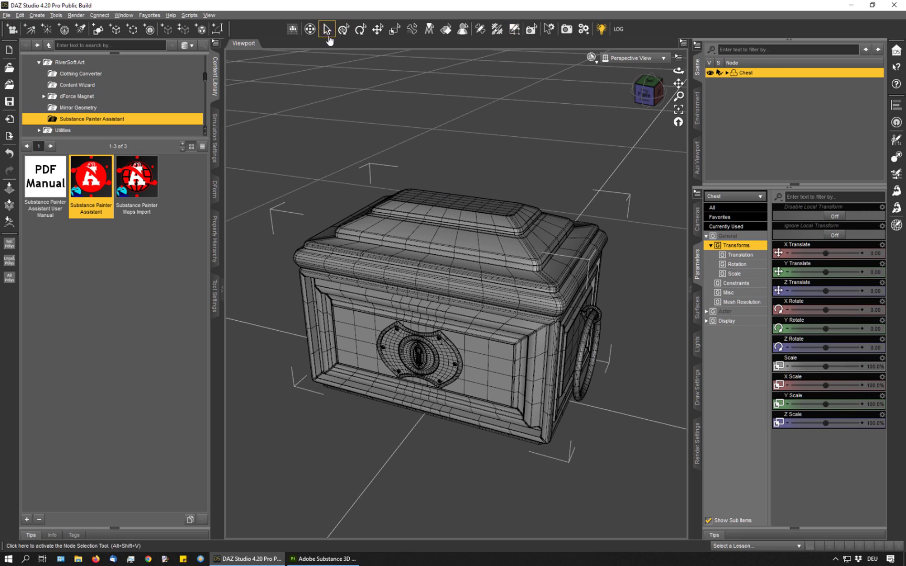
left_click(540, 254)
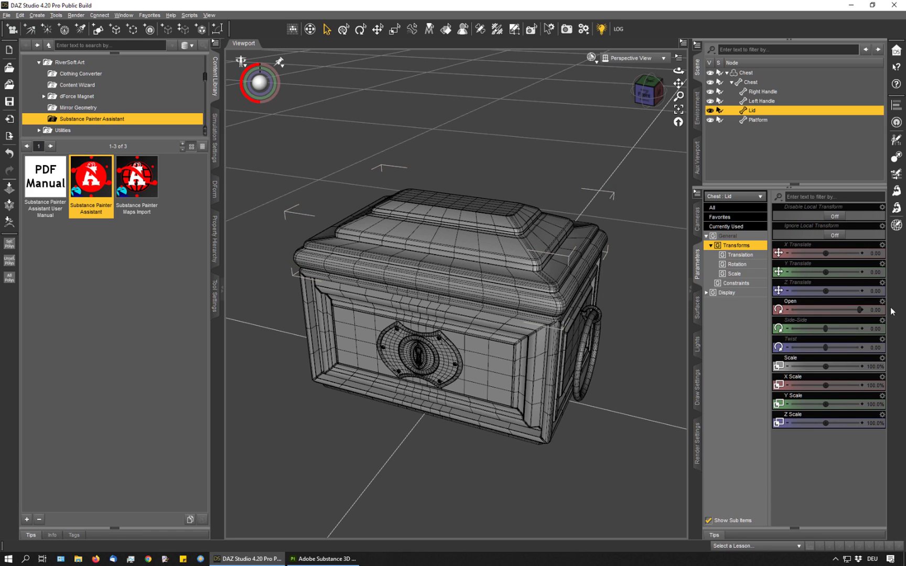
left_click_drag(854, 310, 823, 311)
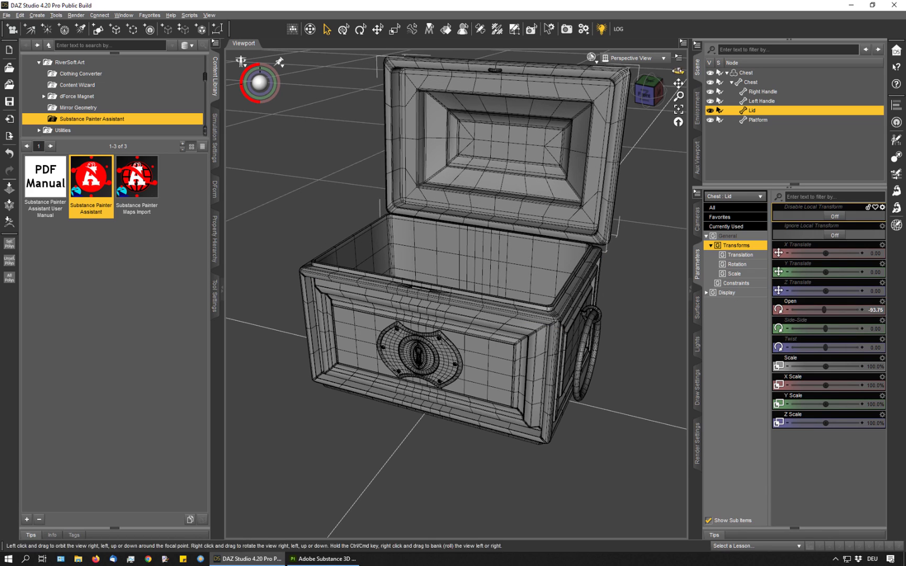
Swing both handles outward, bending the right handle to about 95.21 and the left handle to about -91.35
left_click_drag(259, 83, 262, 82)
left_click(580, 349)
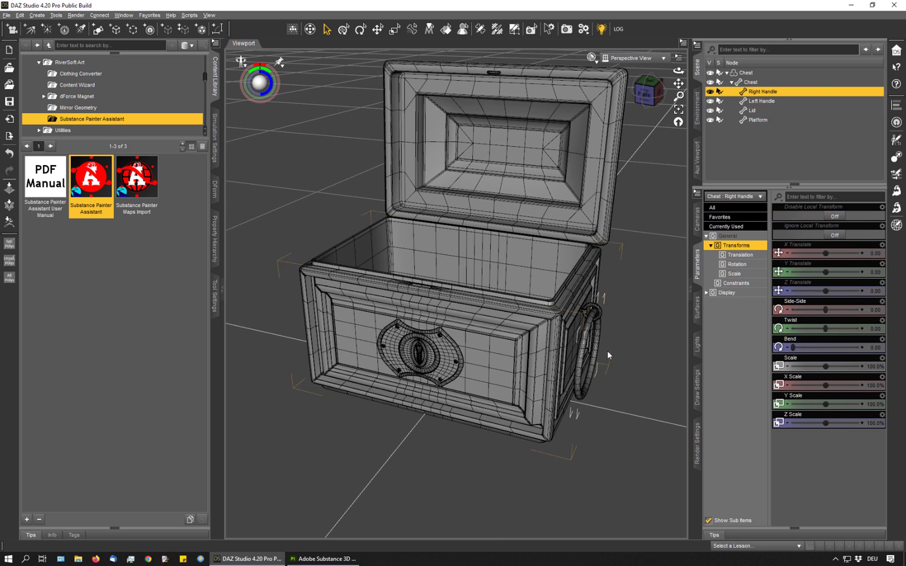
left_click_drag(793, 347, 828, 348)
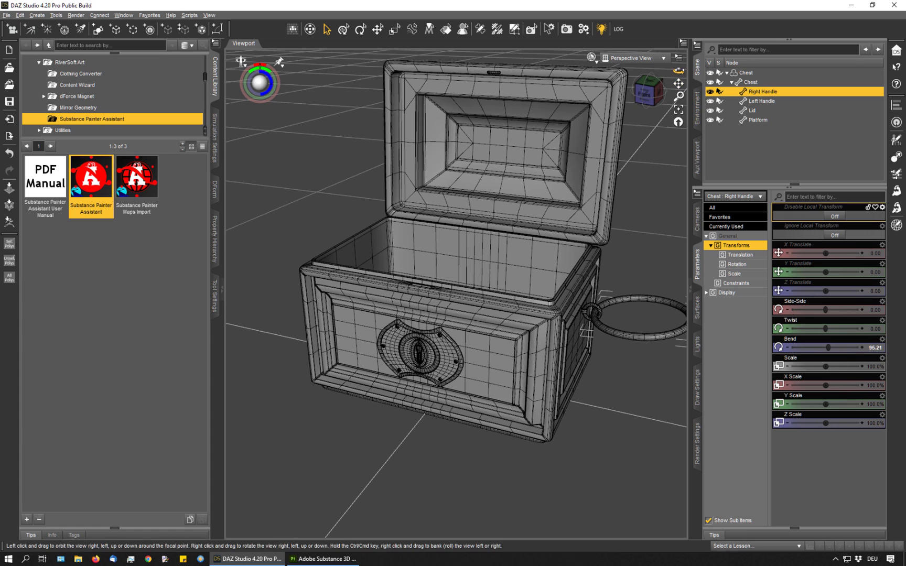
left_click_drag(678, 70, 526, 182)
left_click(374, 345)
left_click_drag(814, 347, 788, 348)
left_click_drag(678, 71, 618, 74)
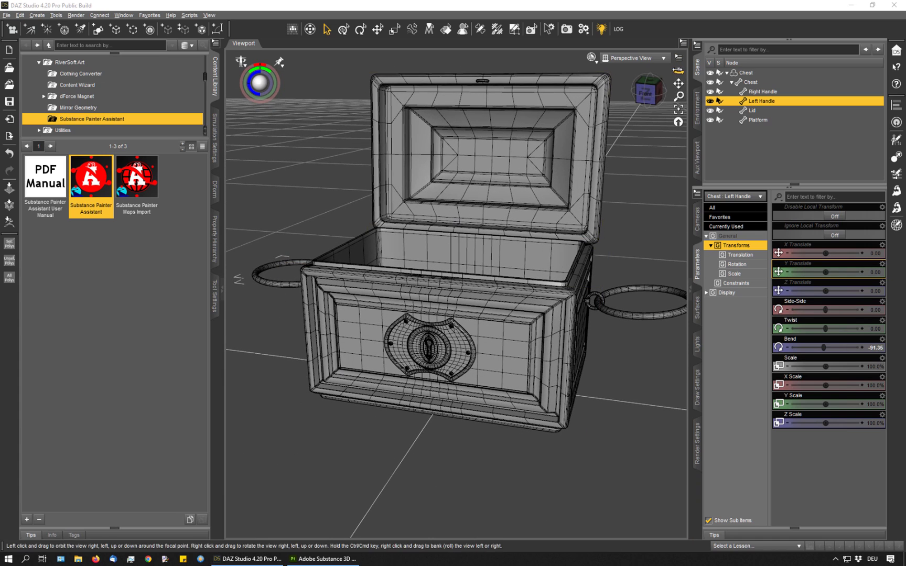
Assign the faces of the HandleR face group to the HandleL face group in the Geometry Editor
left_click_drag(678, 70, 689, 71)
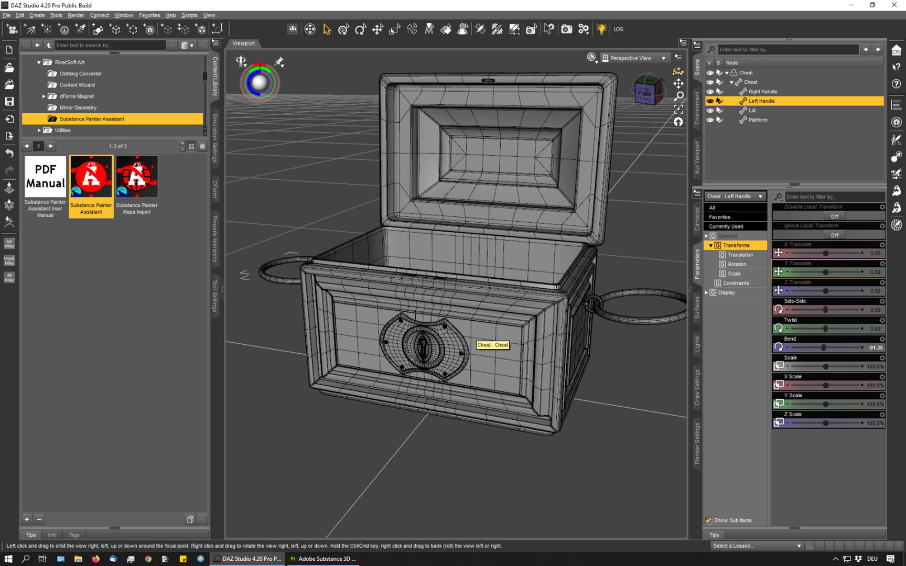
left_click_drag(678, 71, 681, 70)
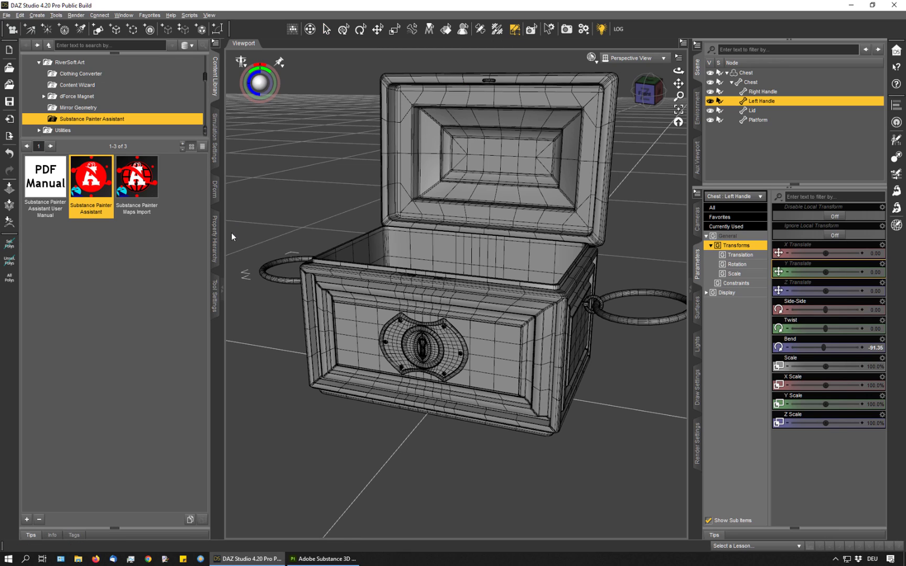
left_click(214, 296)
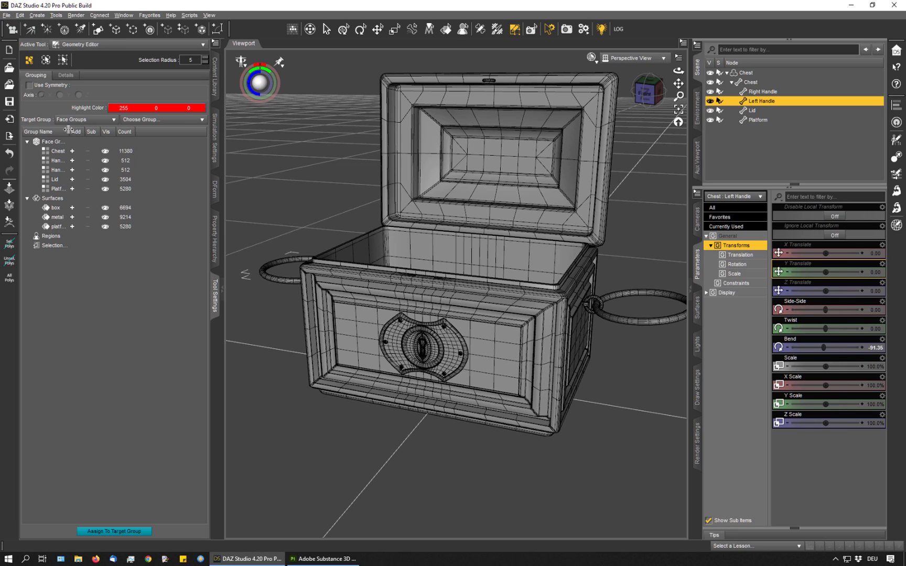
left_click_drag(68, 130, 98, 131)
left_click(101, 172)
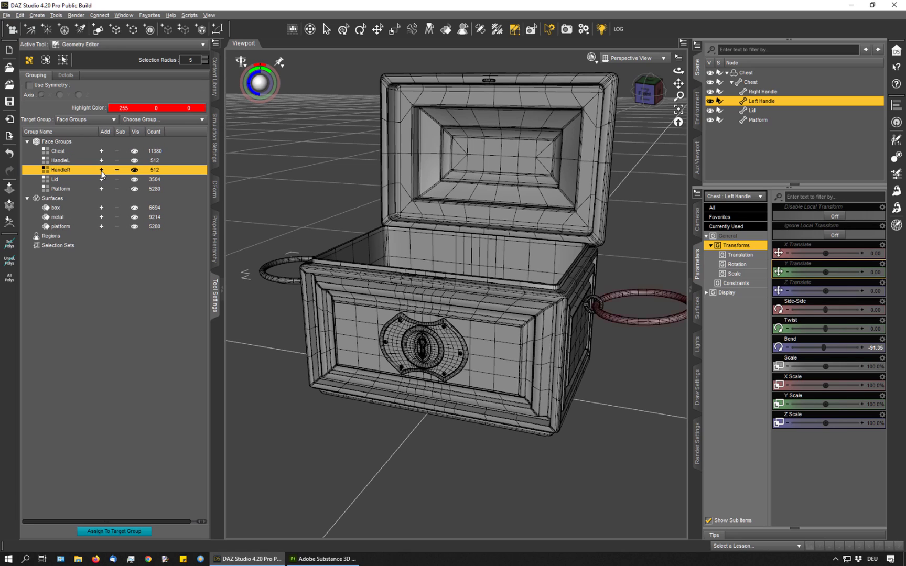
left_click(55, 163)
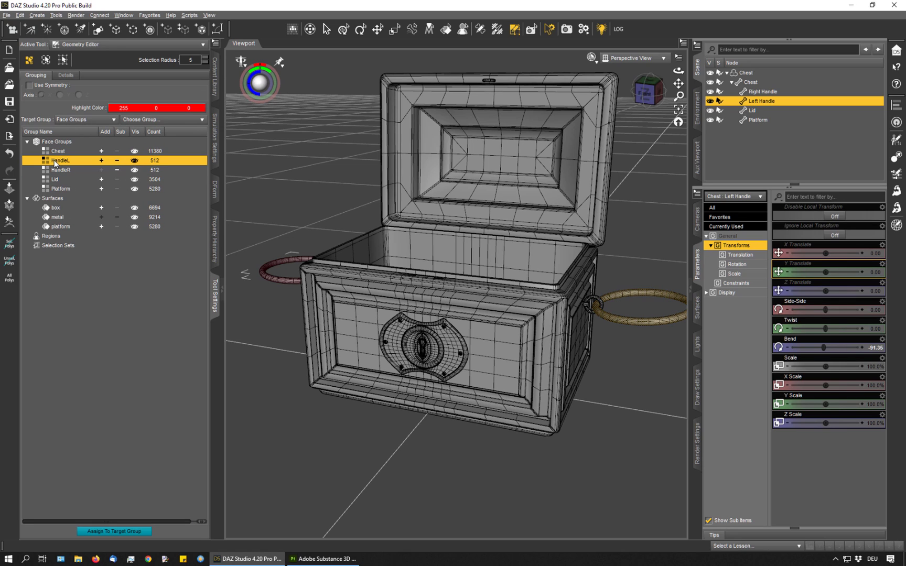
right_click(55, 162)
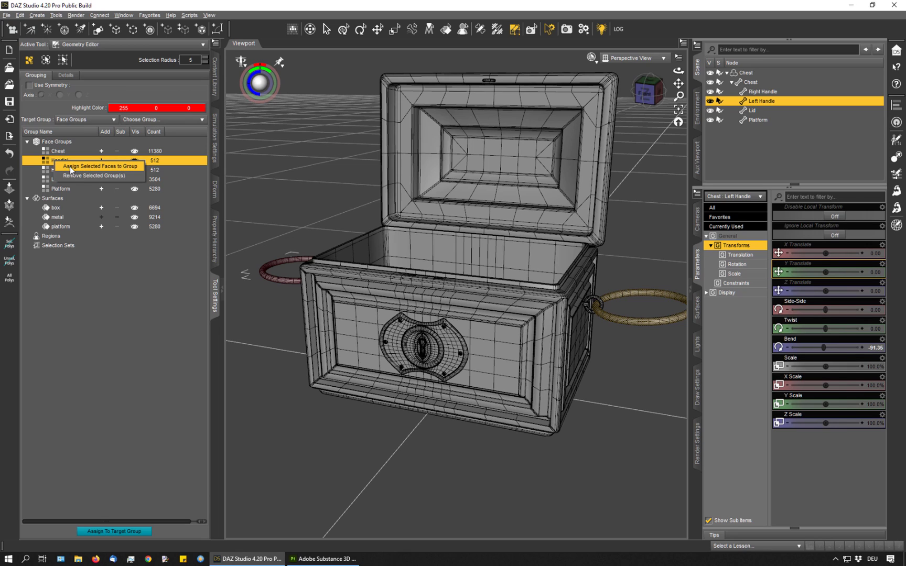
left_click(72, 167)
Remove the emptied HandleR face group and deselect the handle faces
left_click(59, 170)
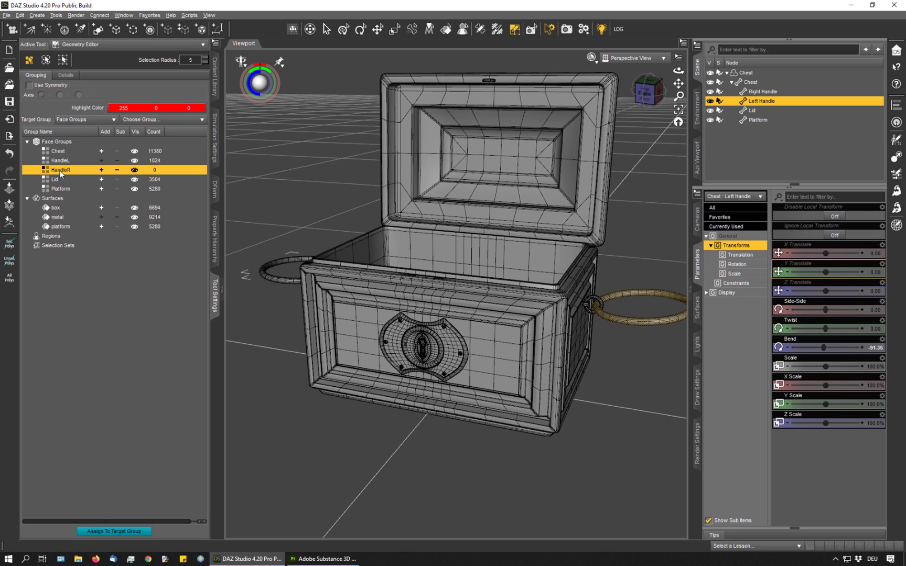
right_click(59, 170)
left_click(74, 186)
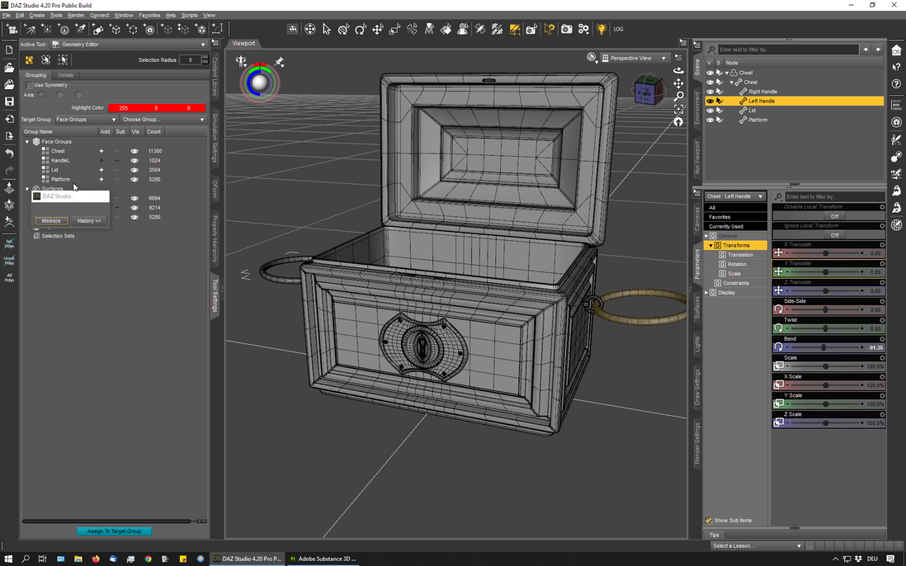
left_click(119, 160)
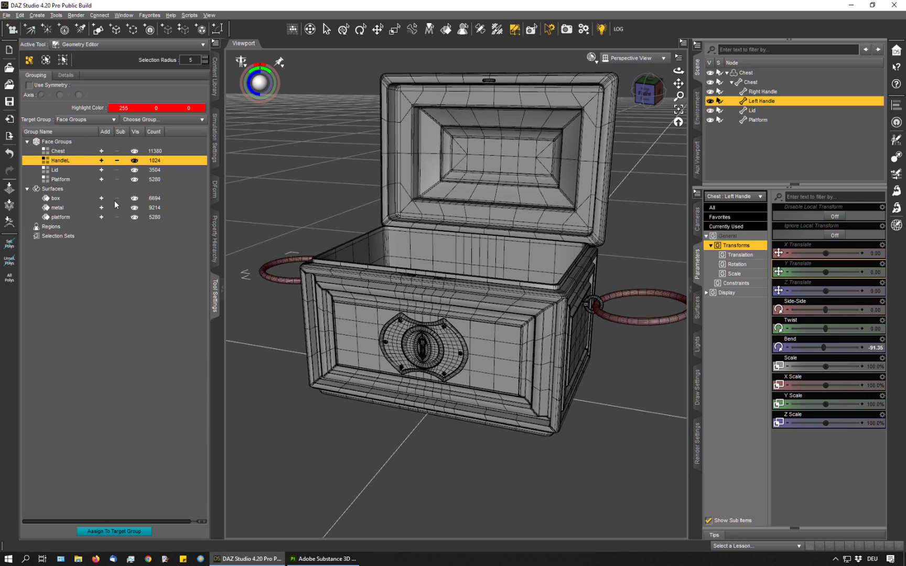
Create a face group named Metal from the metal surface's faces, excluding the HandleL faces, and clear the selection
left_click(102, 208)
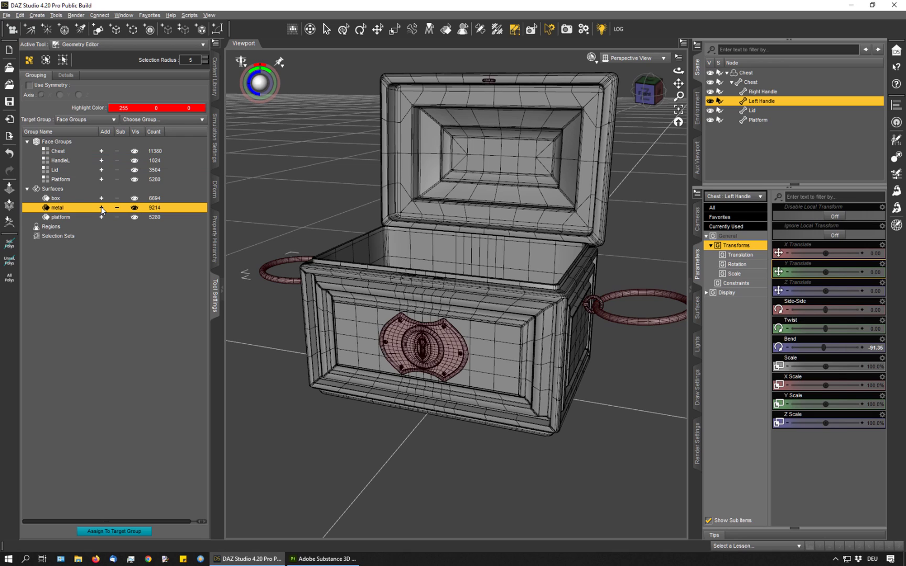
left_click(117, 161)
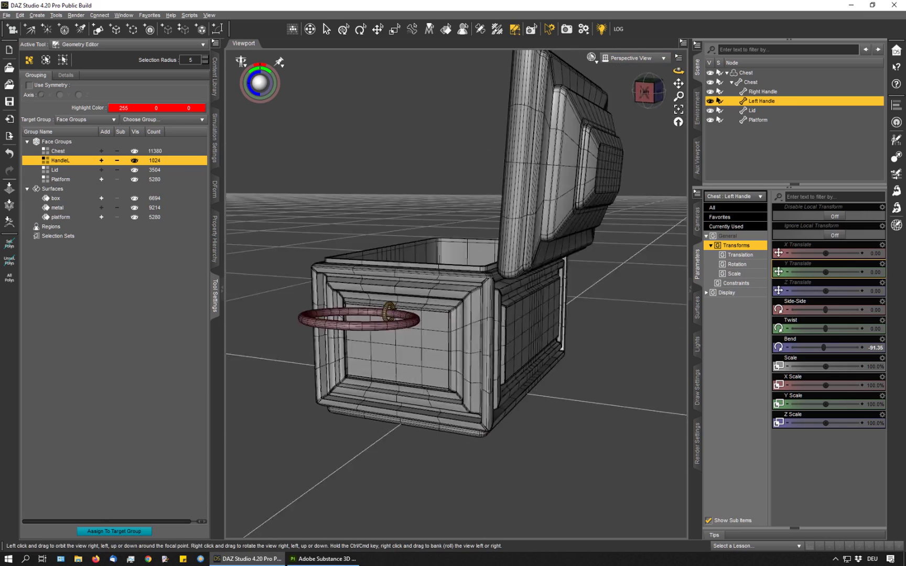
left_click_drag(456, 315, 592, 293)
right_click(66, 141)
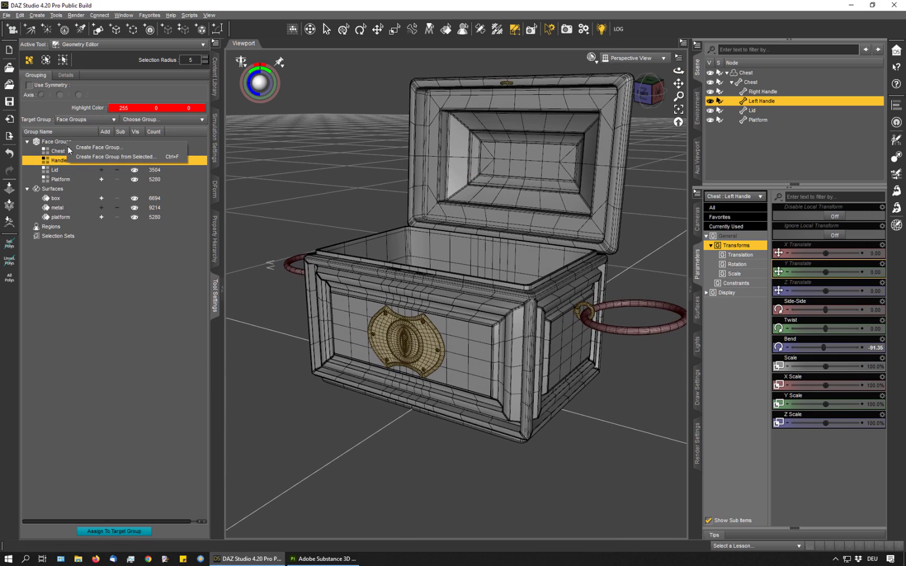
left_click(79, 157)
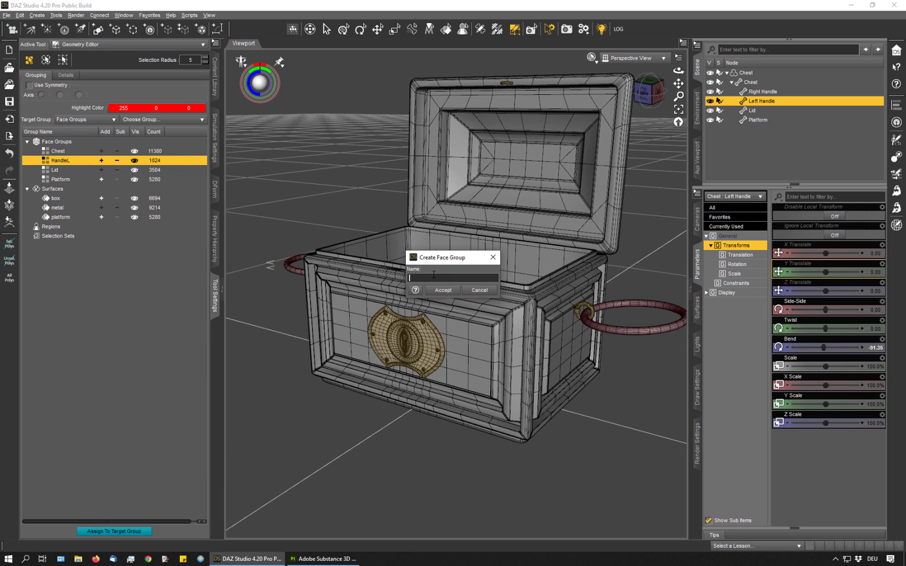
type("Metal")
key("Return")
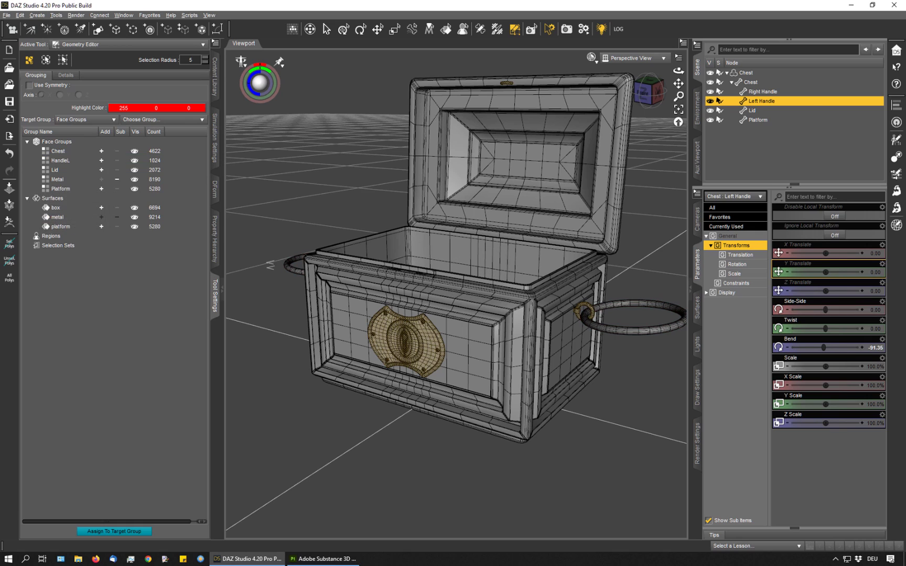
left_click(117, 179)
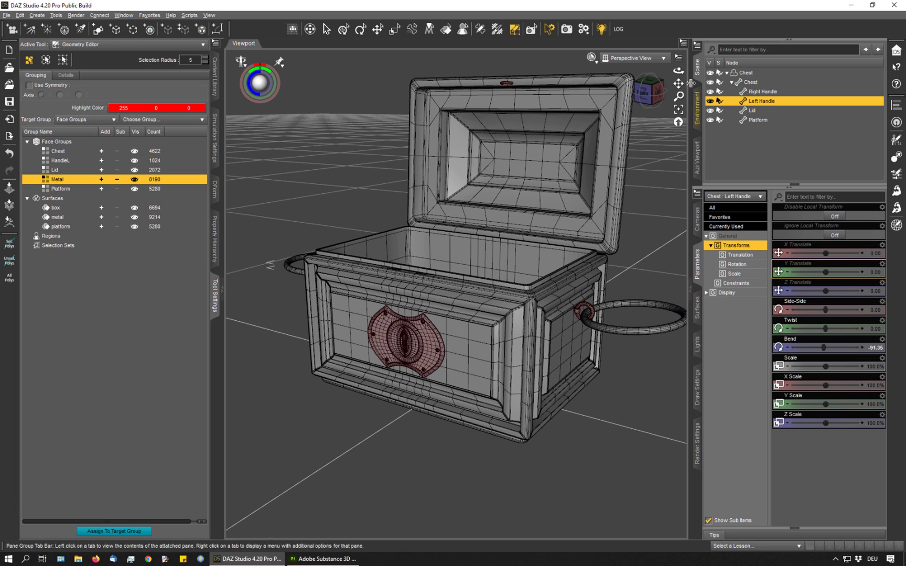
Move the Platform out in front of the chest with the Universal tool, to a Z Translate of about 39.61
left_click_drag(678, 83, 663, 91)
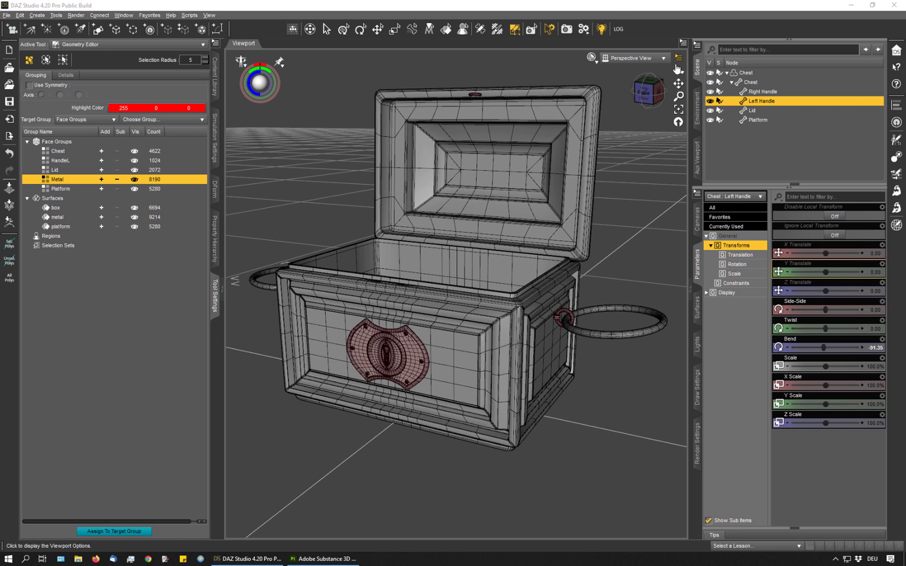
mouse_move(678, 70)
left_mouse_down()
mouse_move(676, 84)
mouse_move(676, 75)
left_mouse_up()
left_click(759, 120)
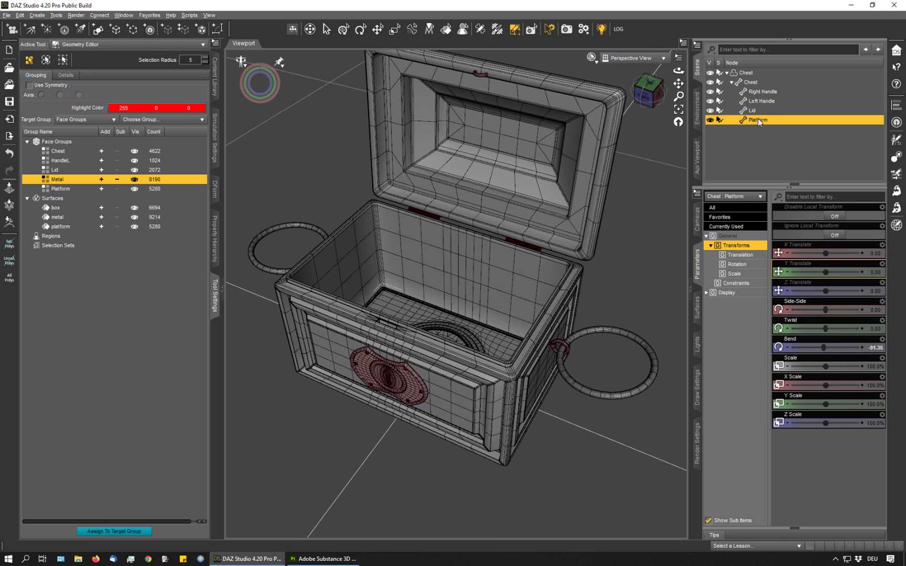
mouse_move(792, 272)
left_mouse_down()
mouse_move(849, 274)
mouse_move(791, 273)
left_mouse_up()
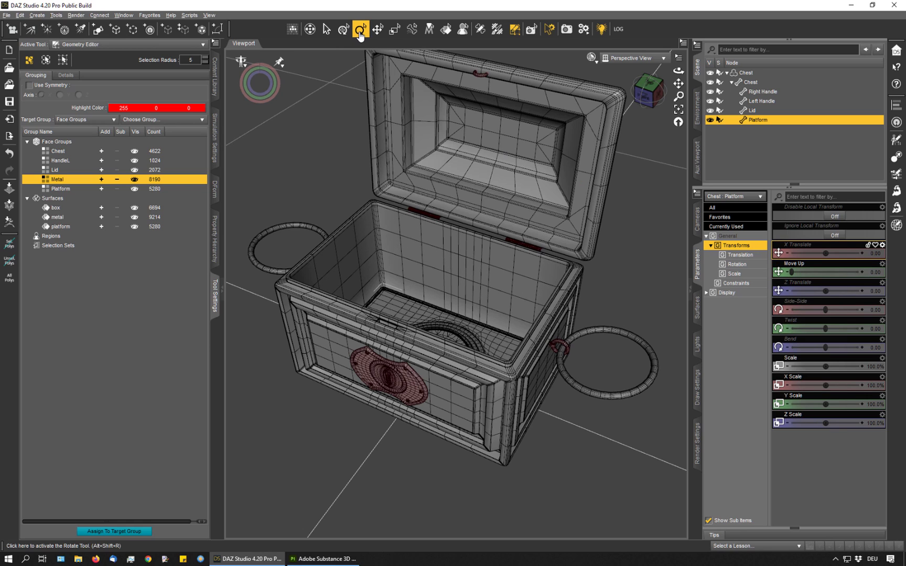
left_click(344, 29)
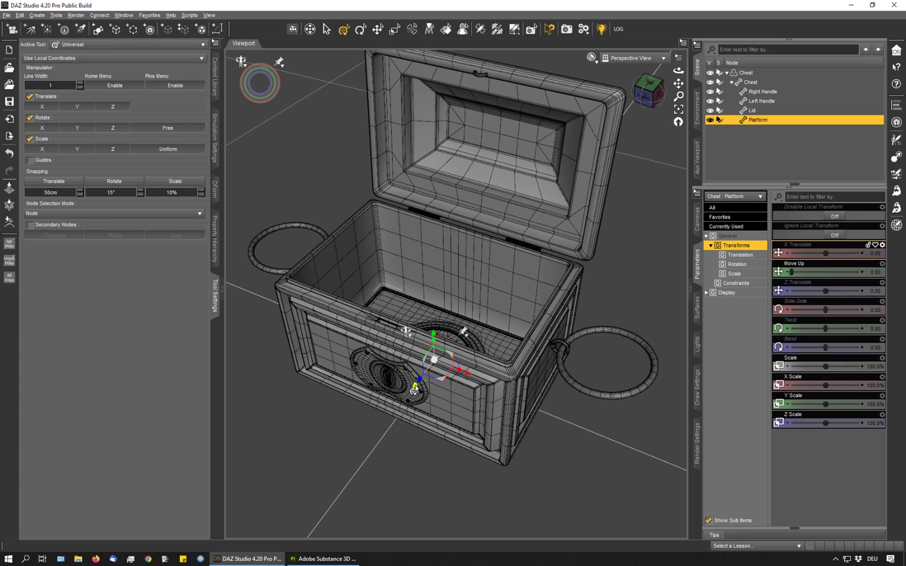
left_click_drag(414, 389, 264, 562)
scroll(310, 510, "down", 2)
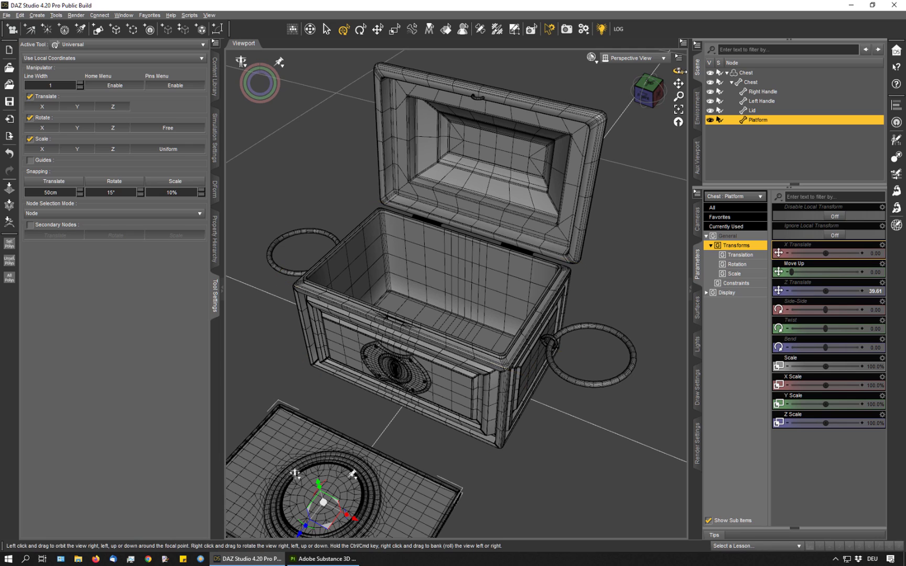
left_click_drag(678, 70, 675, 79)
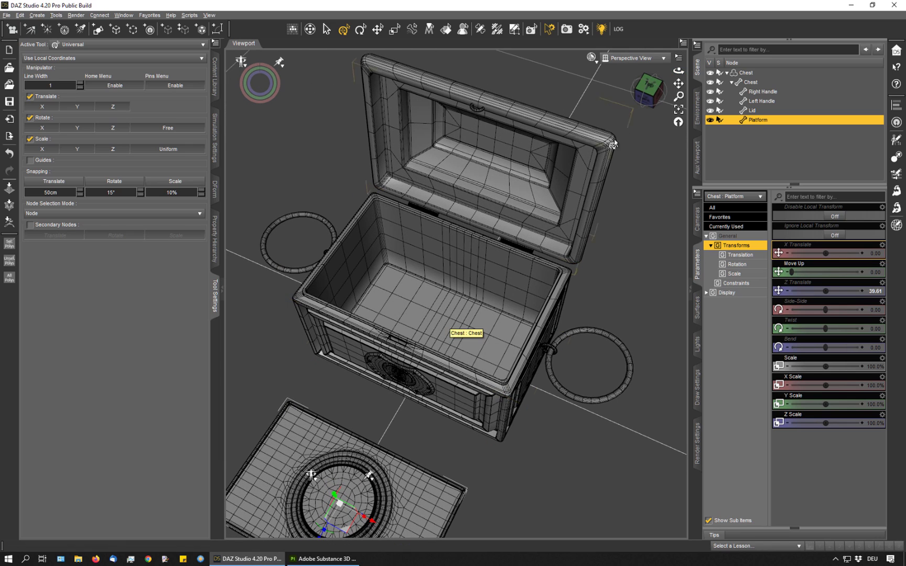
mouse_move(678, 83)
left_mouse_down()
mouse_move(685, 63)
mouse_move(682, 72)
left_mouse_up()
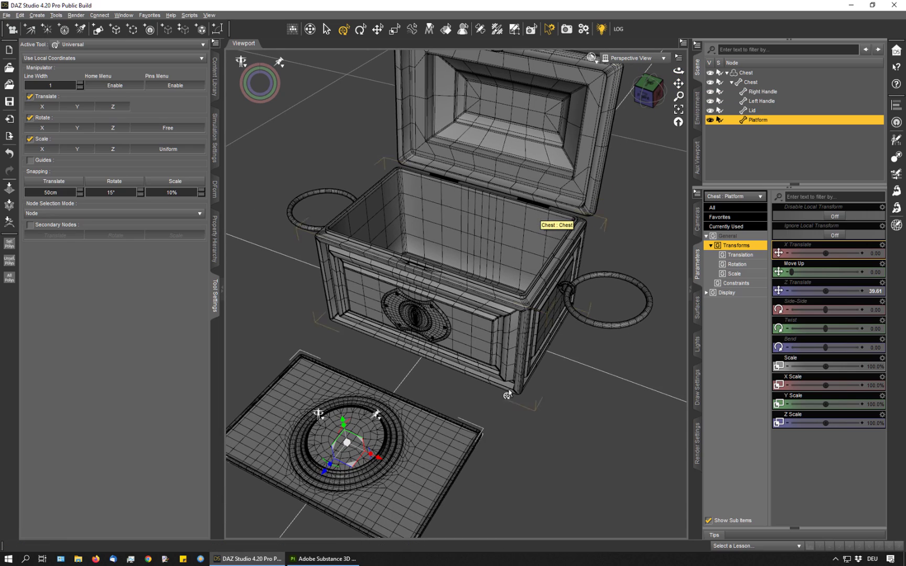
left_click_drag(461, 429, 464, 459, "alt")
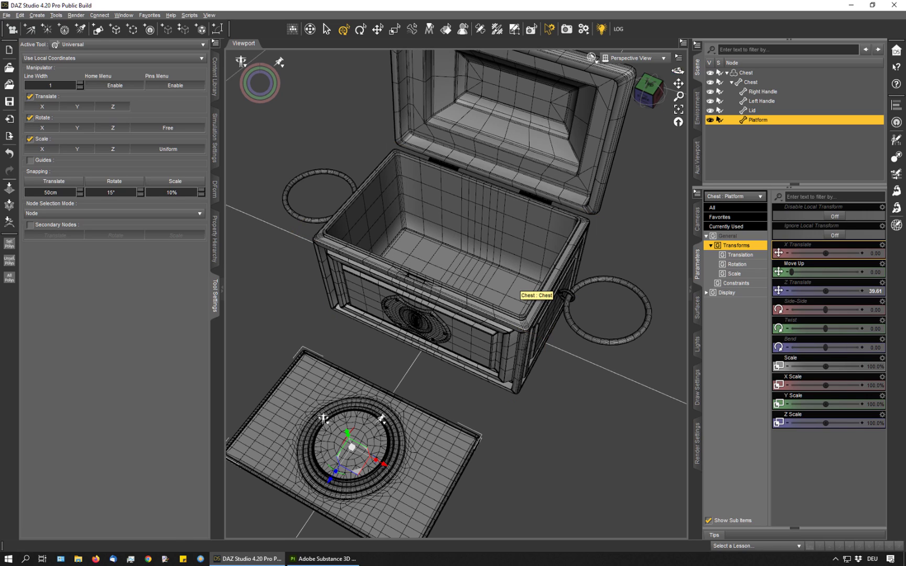
left_click_drag(678, 69, 688, 73)
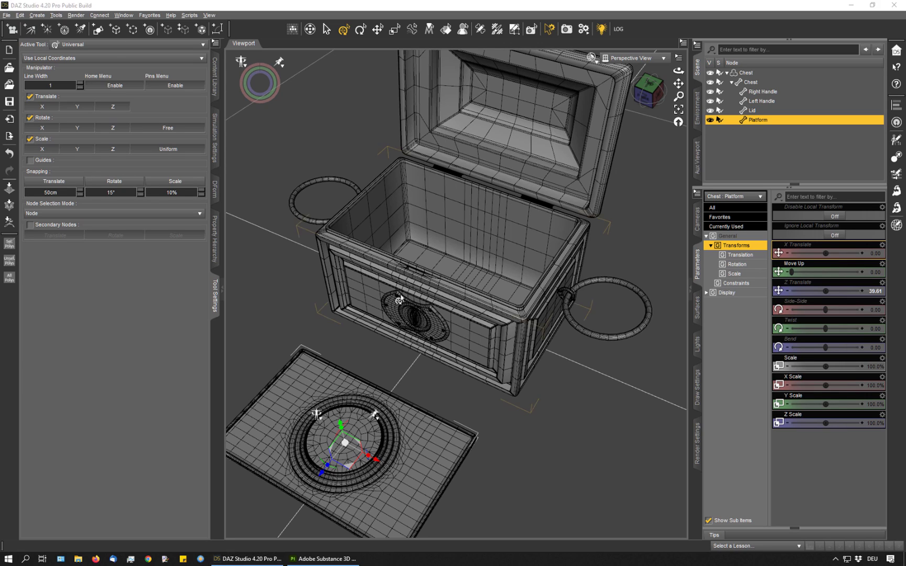
Run the Substance Painter Assistant on the root Chest figure and check off all of its reminders
left_click(215, 79)
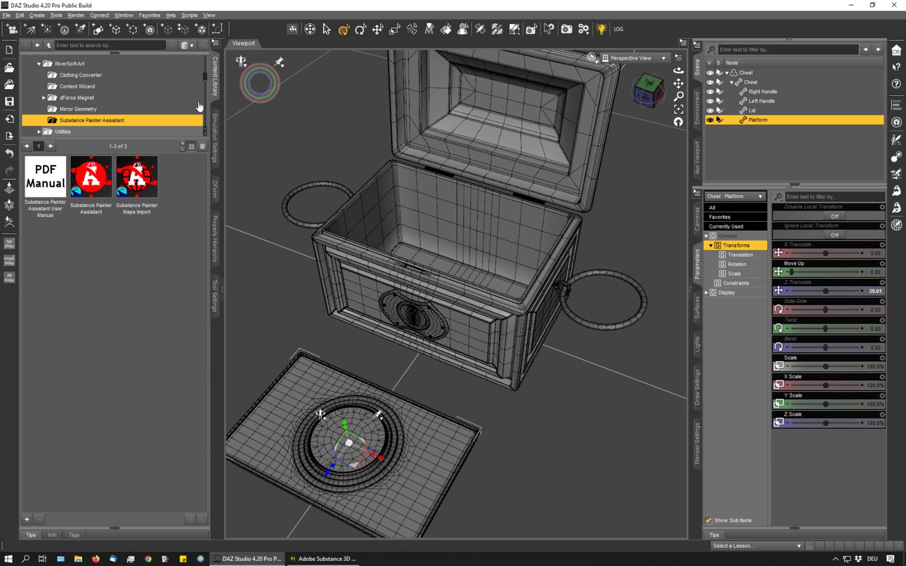
left_click(746, 73)
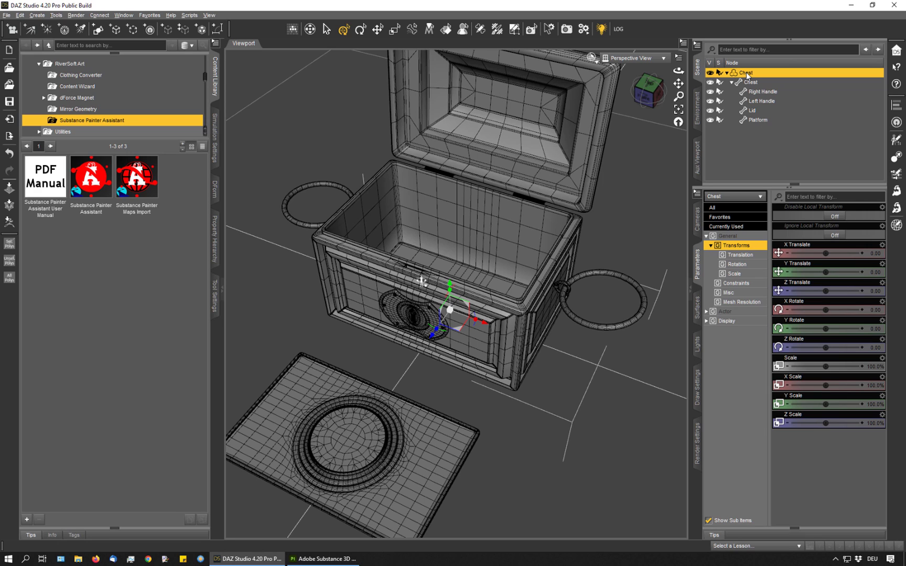
double_click(102, 188)
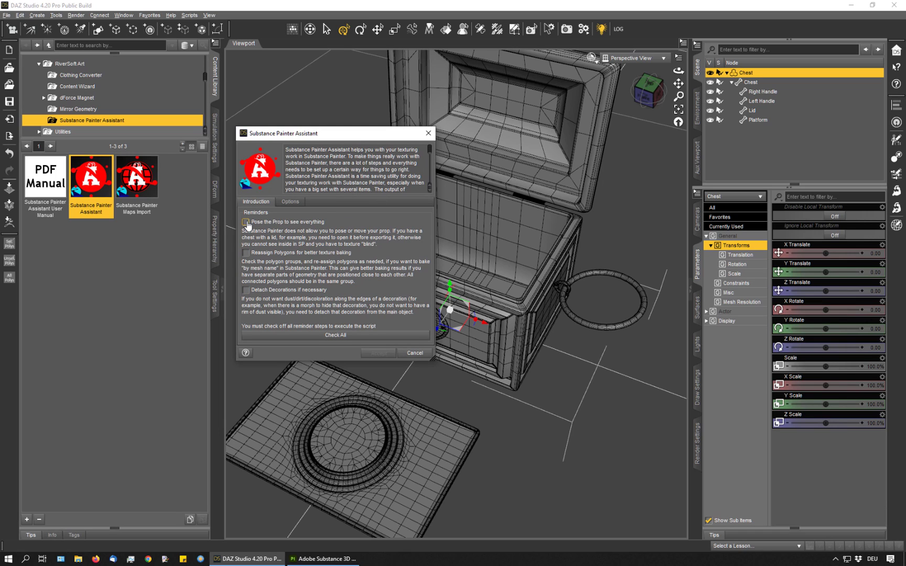
left_click(246, 222)
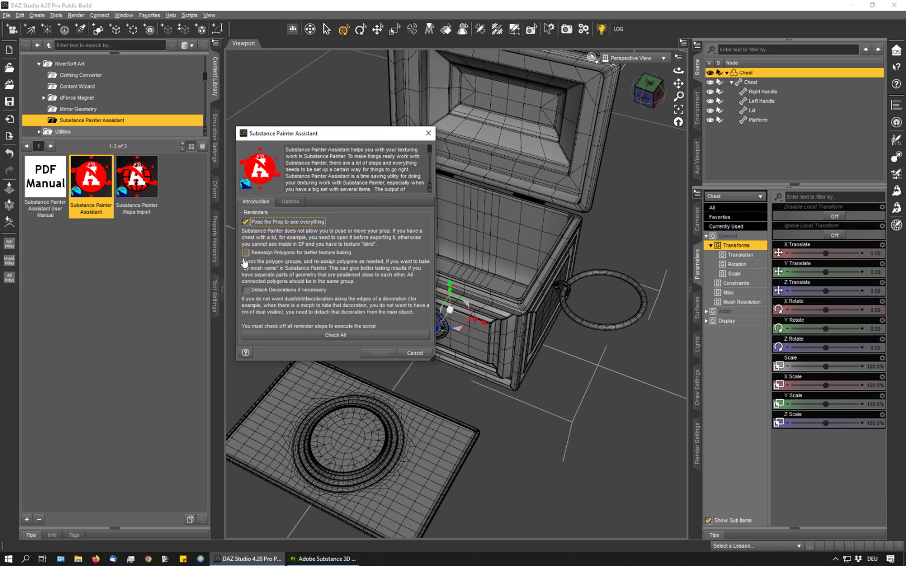
left_click(349, 335)
Export the chest as Chest.obj into the Tutorial folder, accepting the triangulation and closing the assistant's final message
left_click(378, 354)
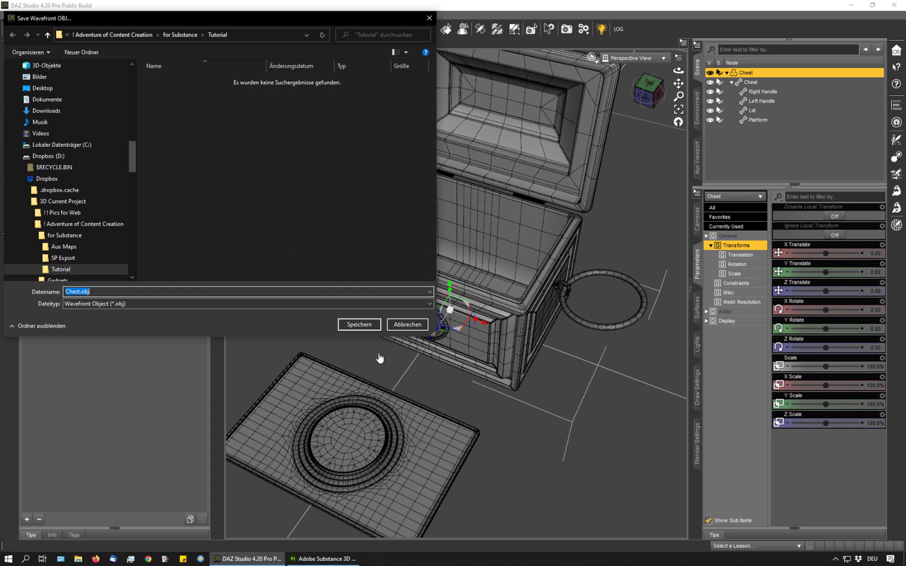
left_click(351, 324)
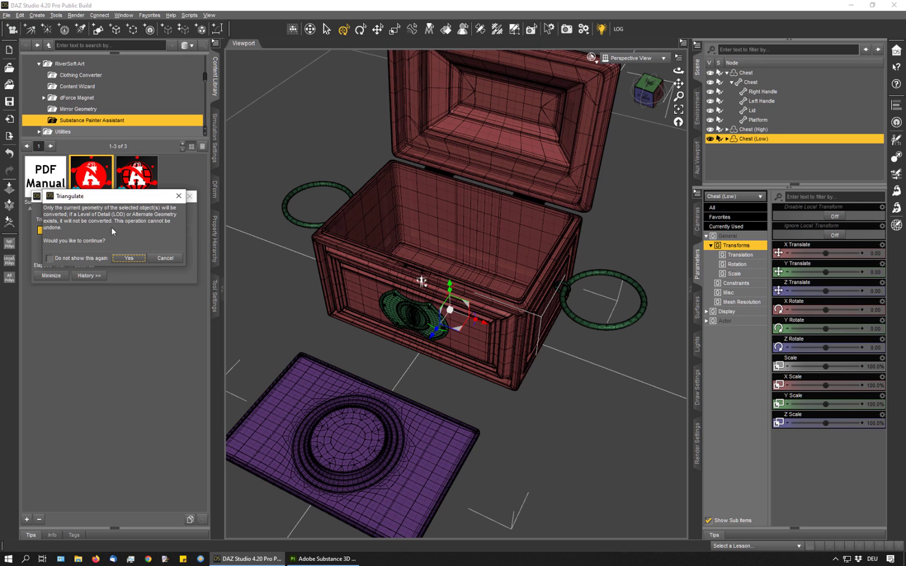
left_click(128, 258)
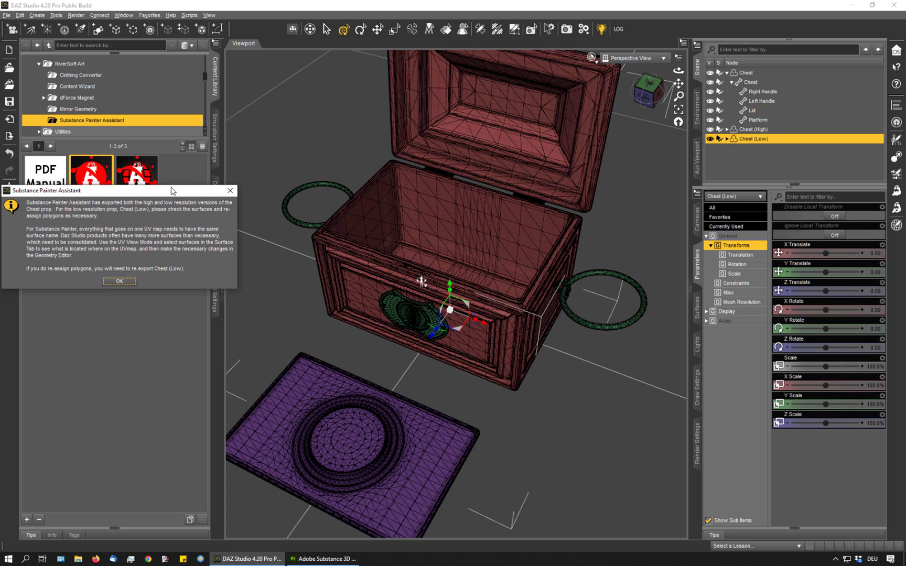
left_click_drag(169, 193, 192, 197)
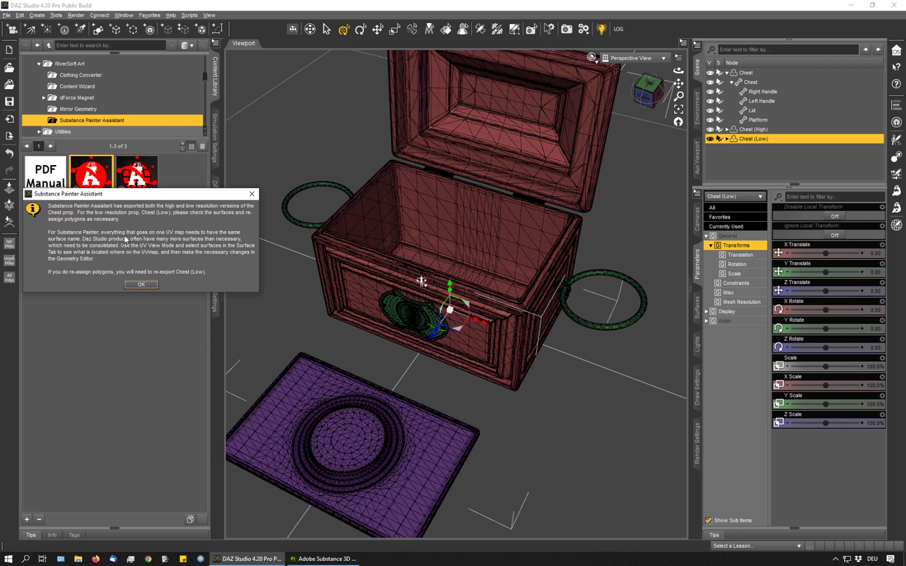
left_click(138, 290)
Examine the UV layout of Chest (Low) for the metal surface alone and for all surfaces, and return to the Perspective View
left_click(628, 59)
left_click(625, 132)
left_click(696, 307)
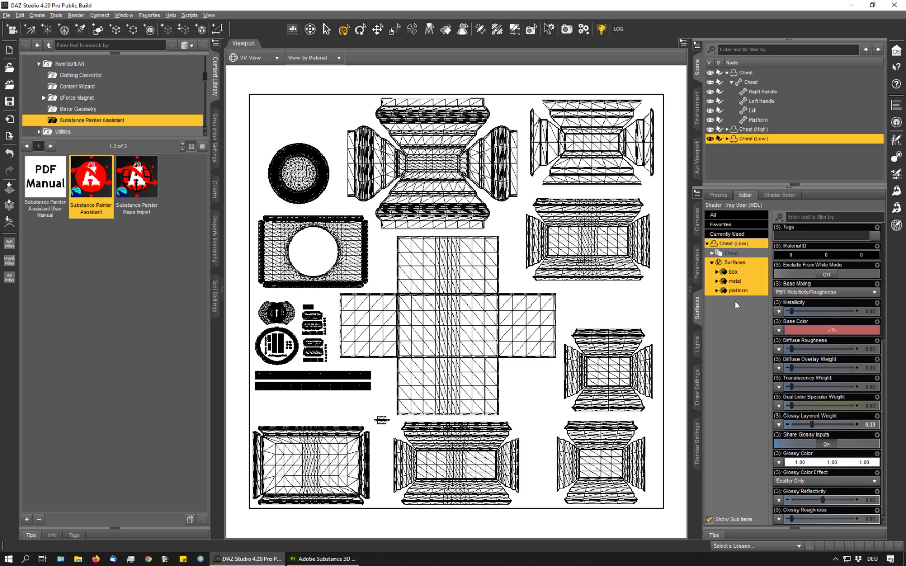
left_click(734, 282)
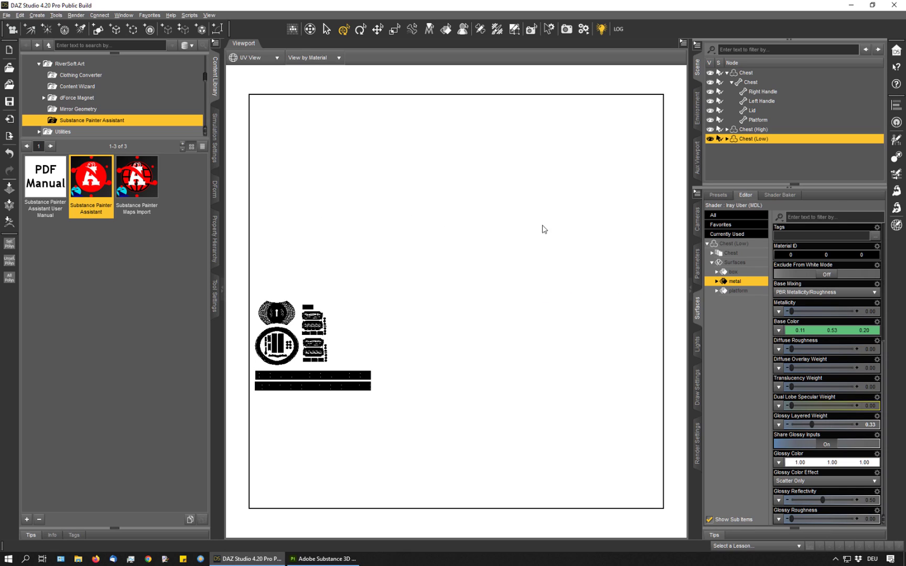
left_click(734, 262)
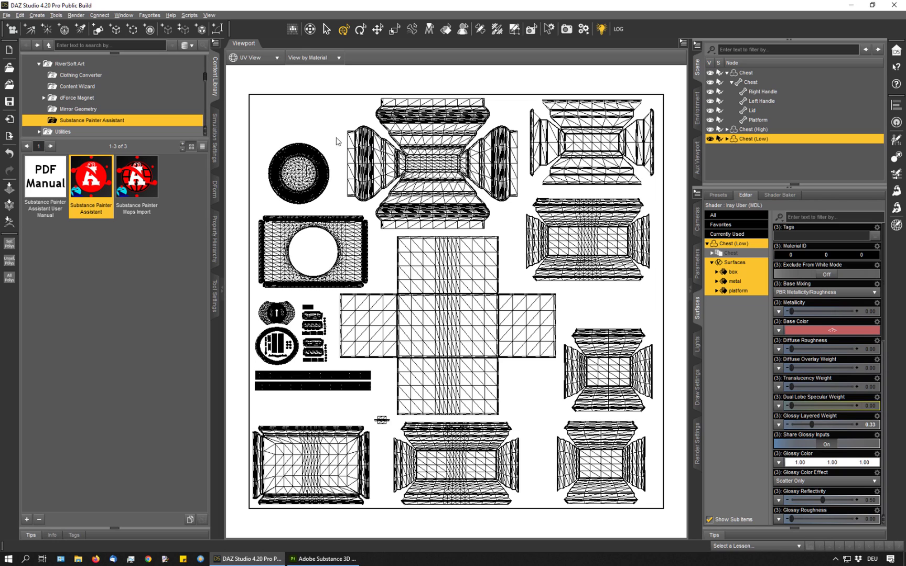
left_click(255, 58)
left_click(253, 75)
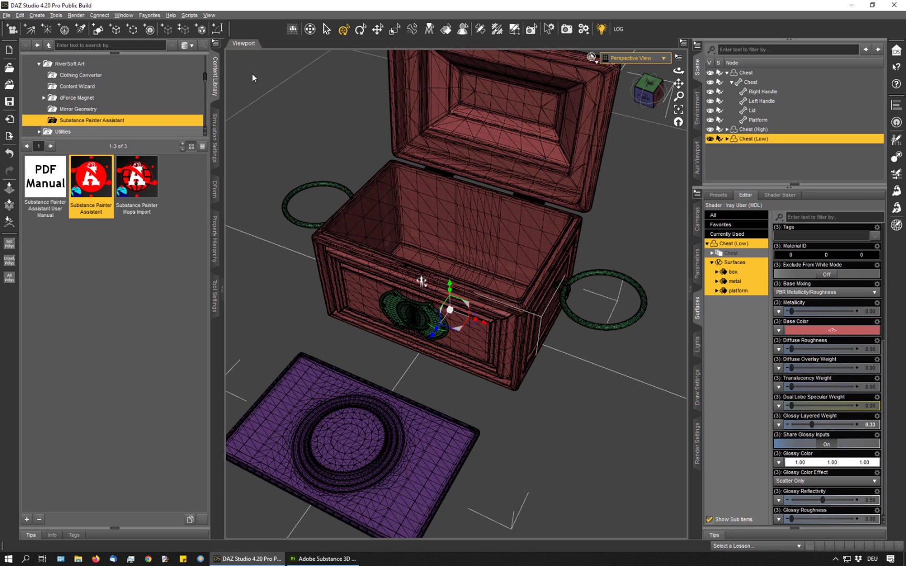
Assign the faces of Chest (Low)'s platform and metal surfaces to its box surface with the Geometry Editor
left_click(513, 30)
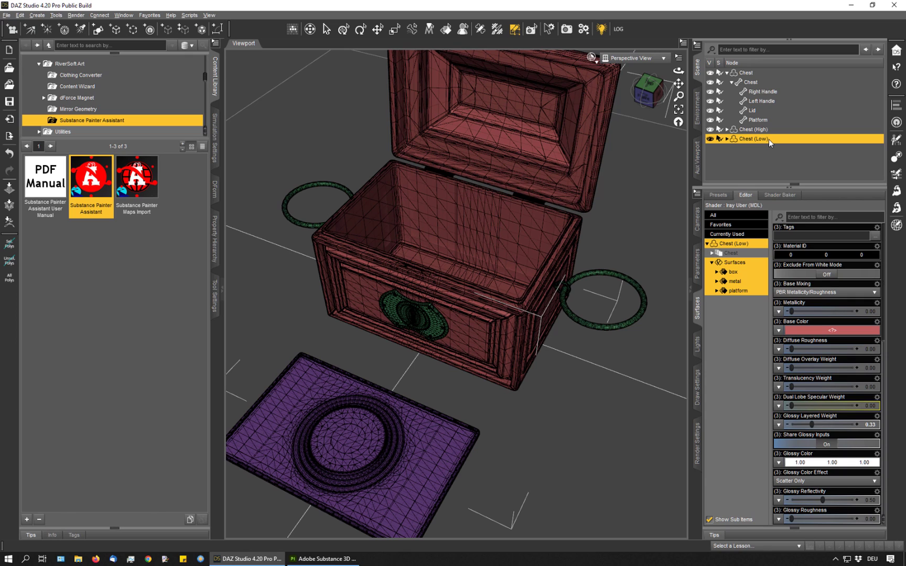
left_click(215, 295)
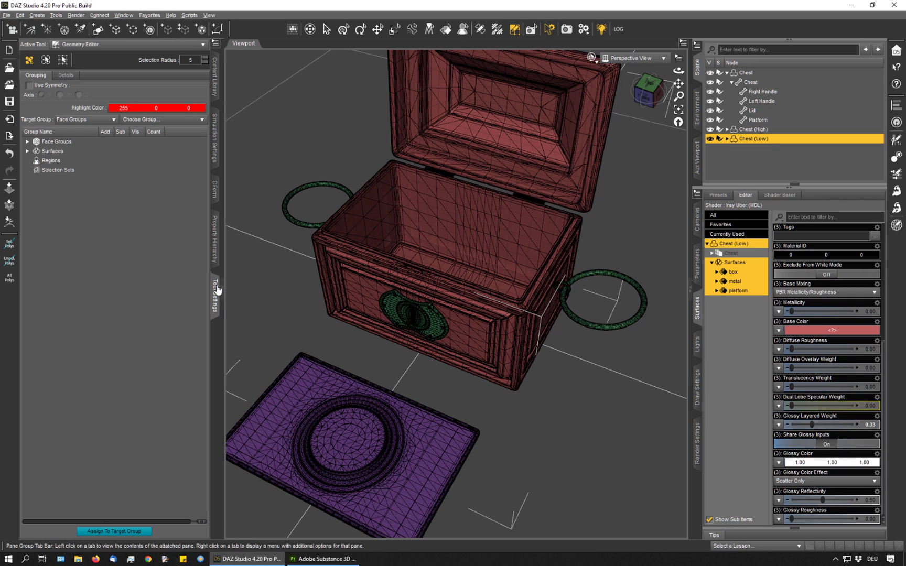
left_click(27, 151)
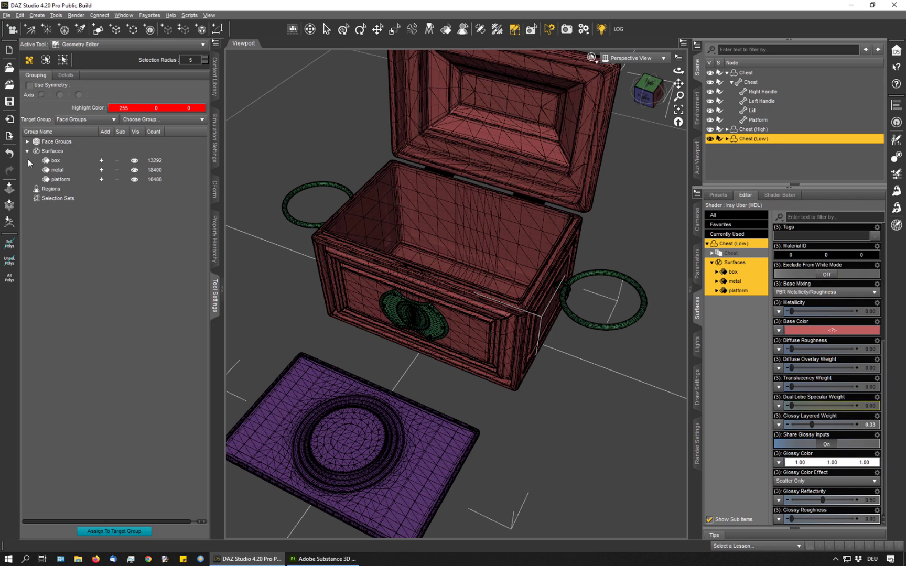
left_click(101, 180)
left_click(102, 170)
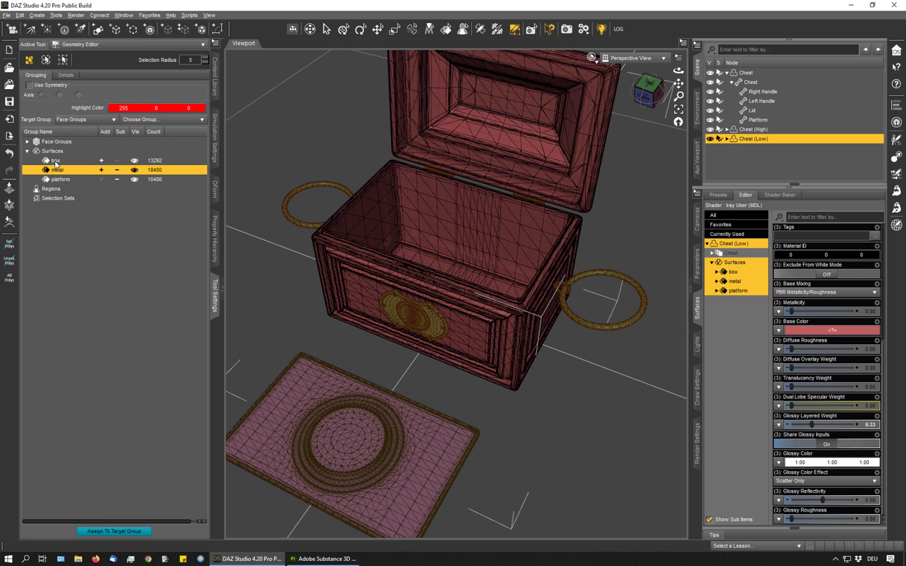
left_click(56, 162)
right_click(56, 164)
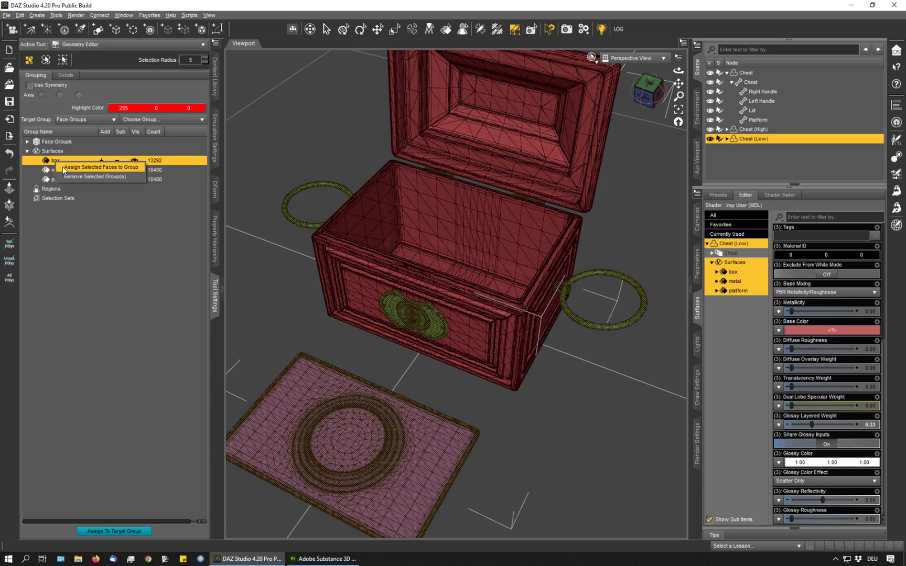
left_click(63, 167)
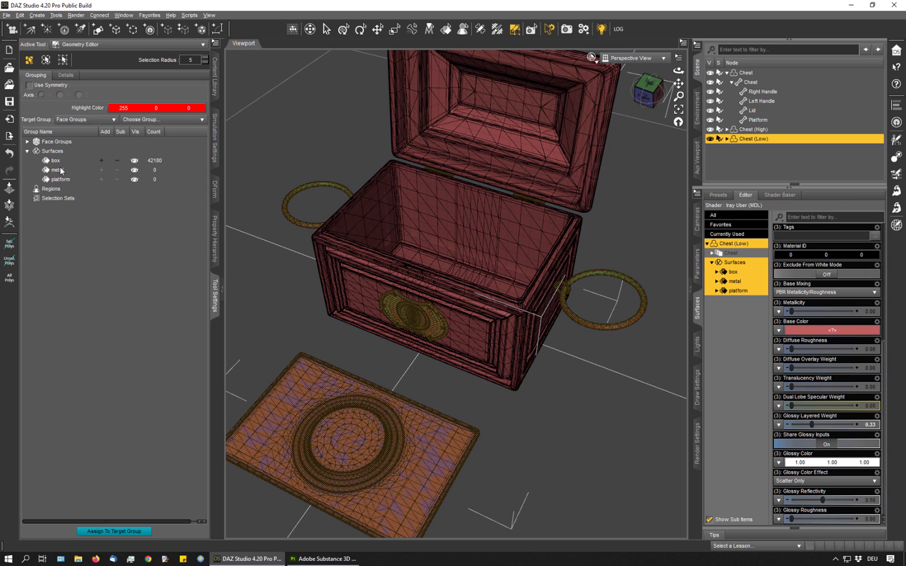
Remove the emptied metal and platform surfaces from Chest (Low)
left_click(58, 170)
left_click(59, 179, "ctrl")
right_click(60, 179)
left_click(72, 184)
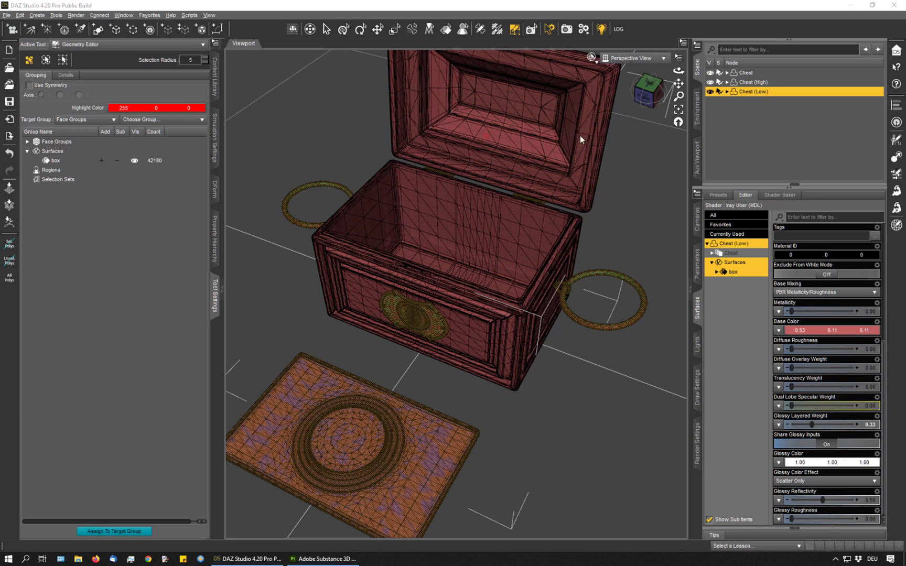
Hide Chest and Chest (High), and start exporting Chest (Low) over the existing Chest_low.obj
left_click(710, 82)
left_click(710, 73)
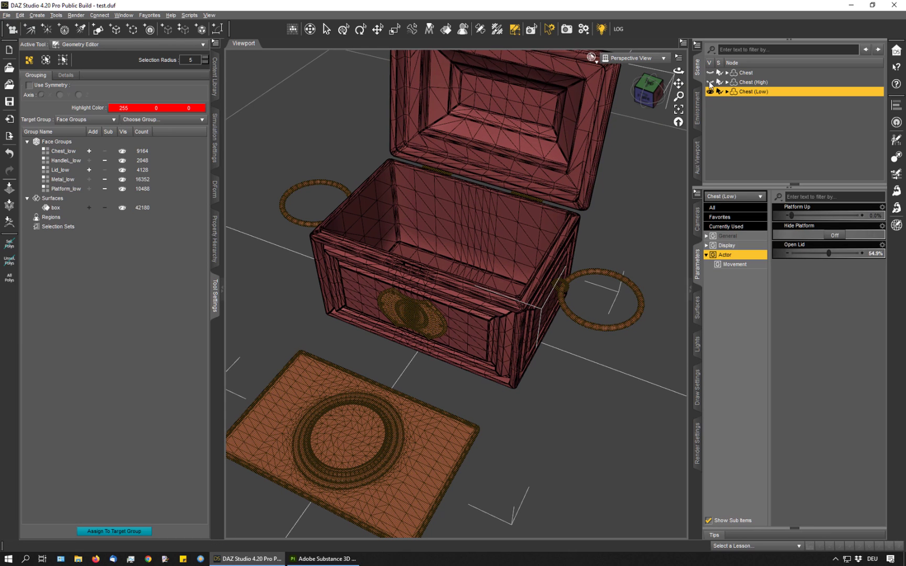
left_click(6, 15)
left_click(29, 123)
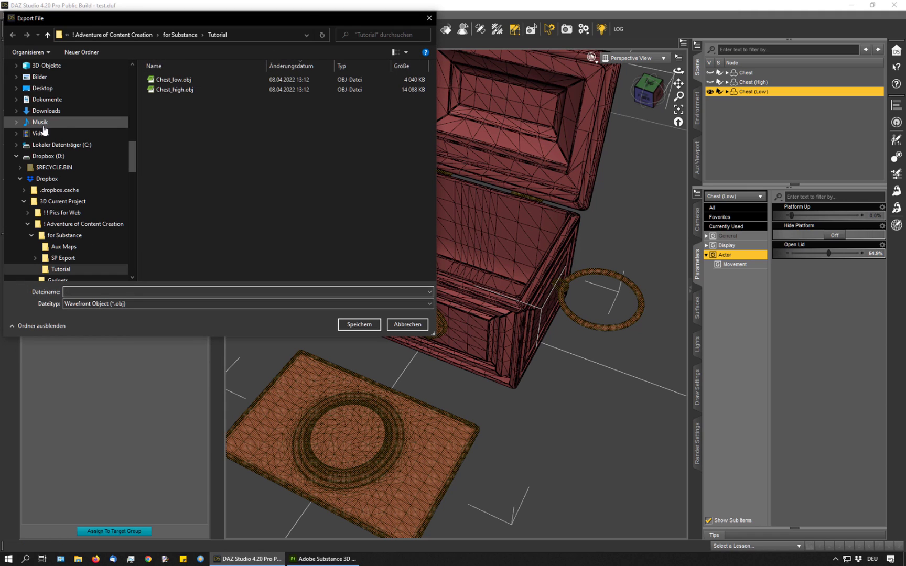
left_click(165, 81)
double_click(164, 82)
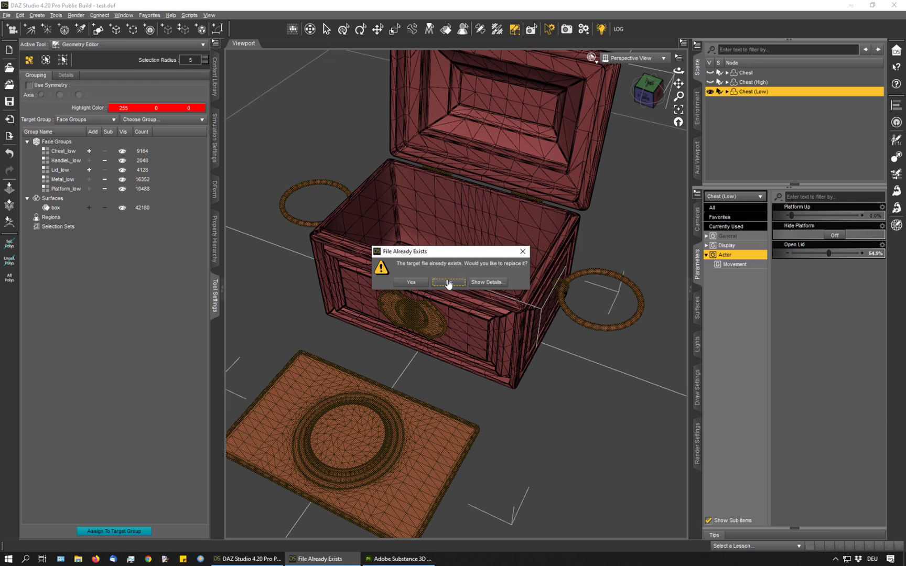
left_click(410, 283)
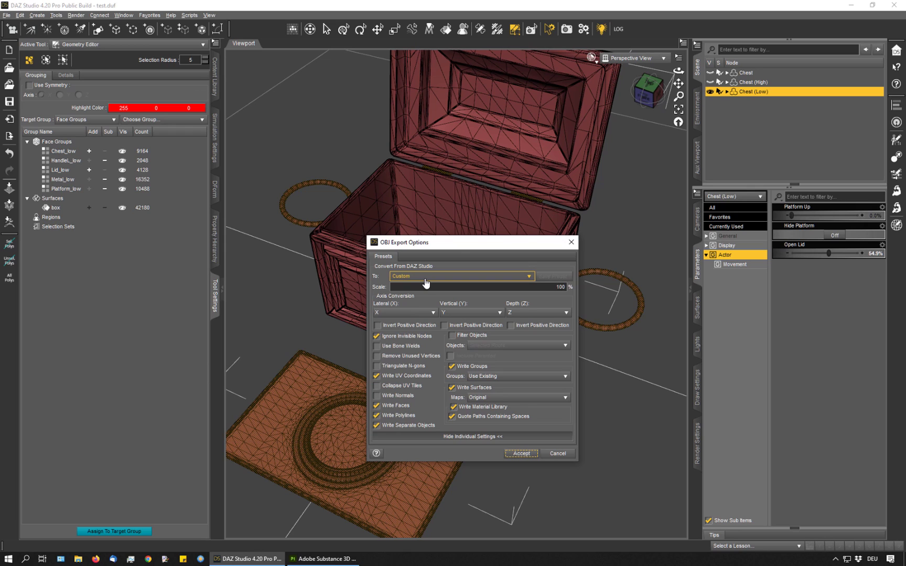
Export the OBJ with the DAZ Studio (1 unit = 1cm) preset and Write Normals turned off
left_click(426, 283)
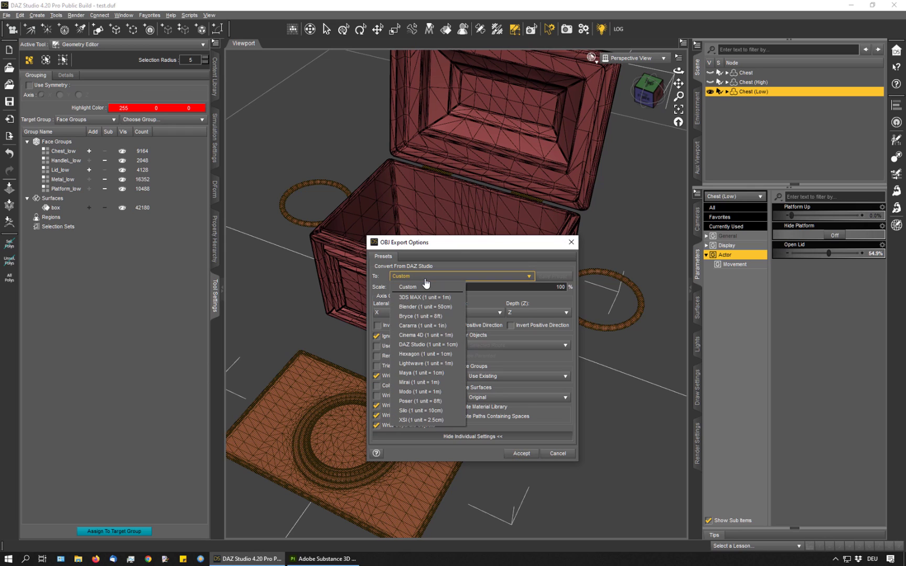
left_click(434, 345)
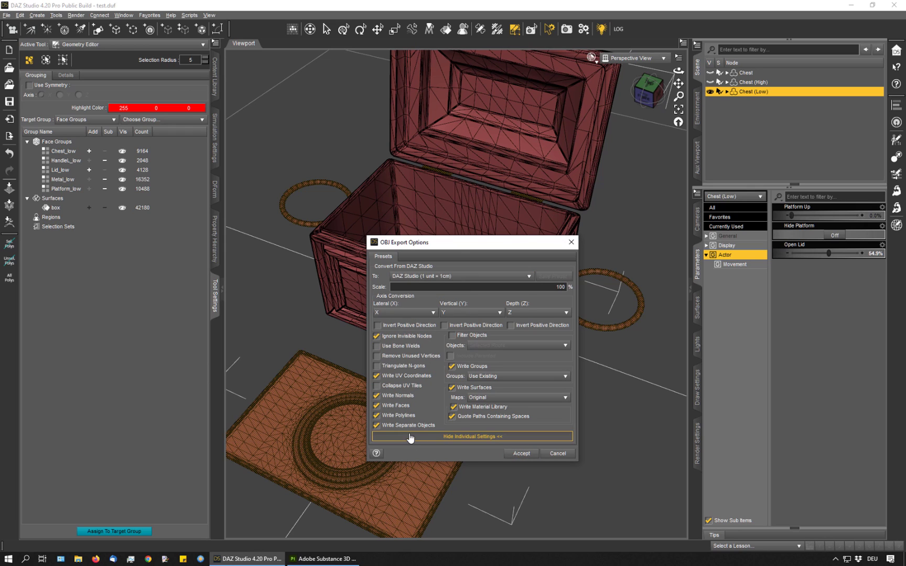
left_click(376, 396)
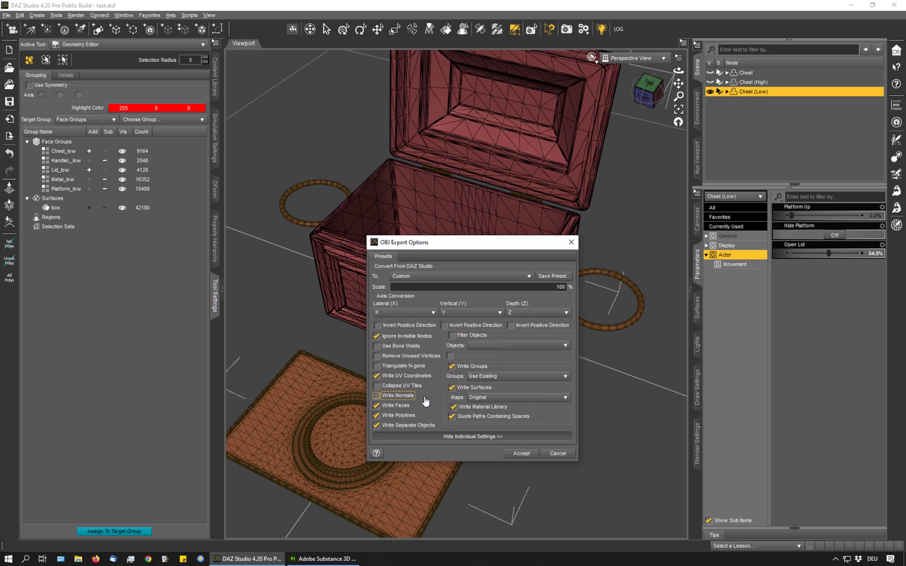
left_click(513, 454)
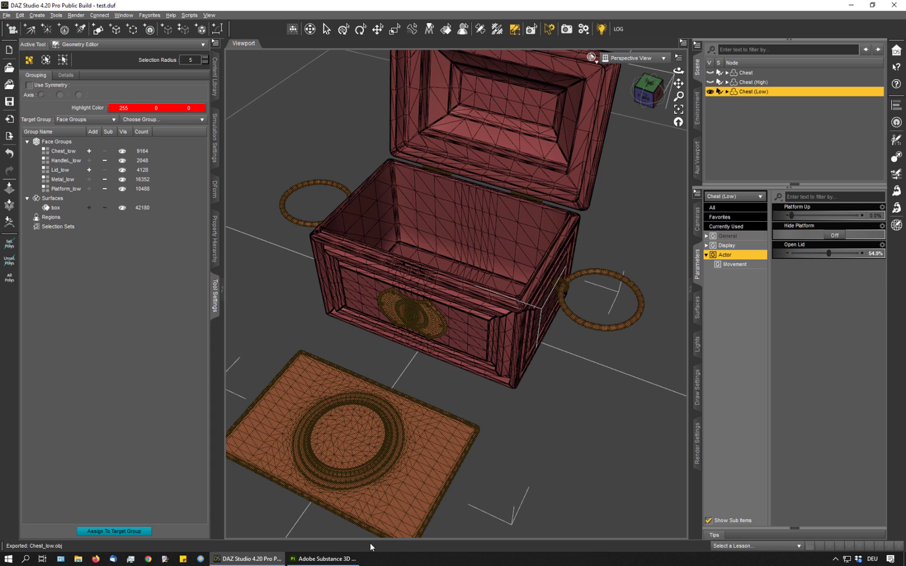
Switch to Adobe Substance 3D Painter, start a new project and choose Chest_low.obj as its mesh file
left_click(320, 560)
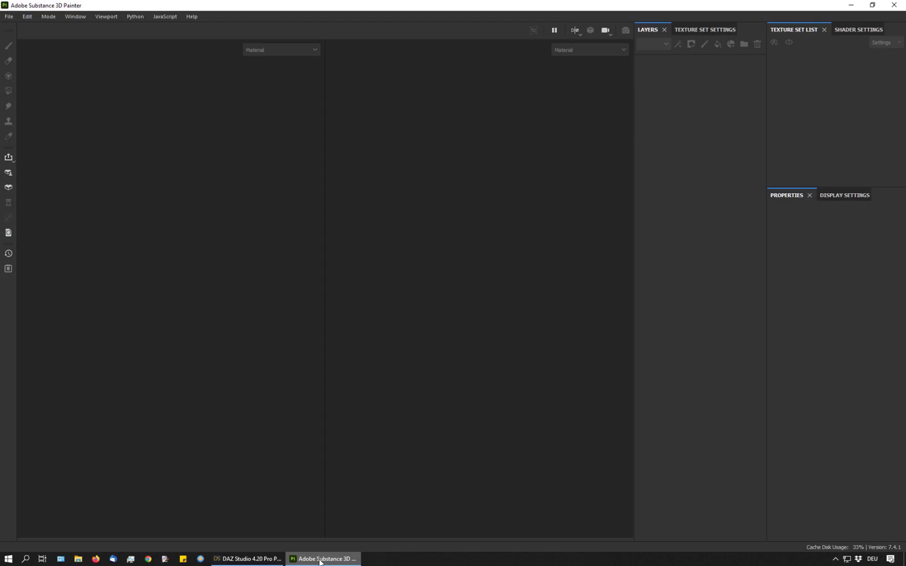
left_click(9, 16)
left_click(15, 30)
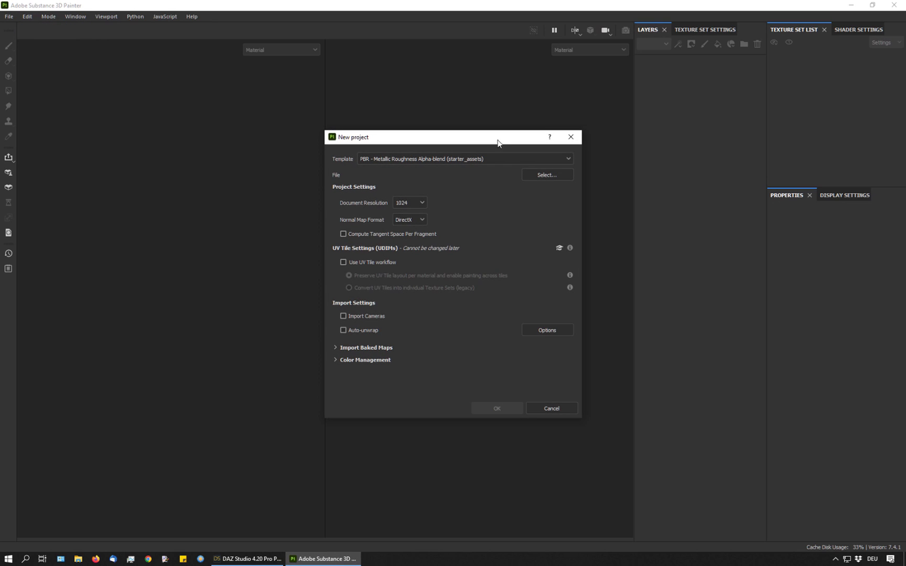
left_click(526, 178)
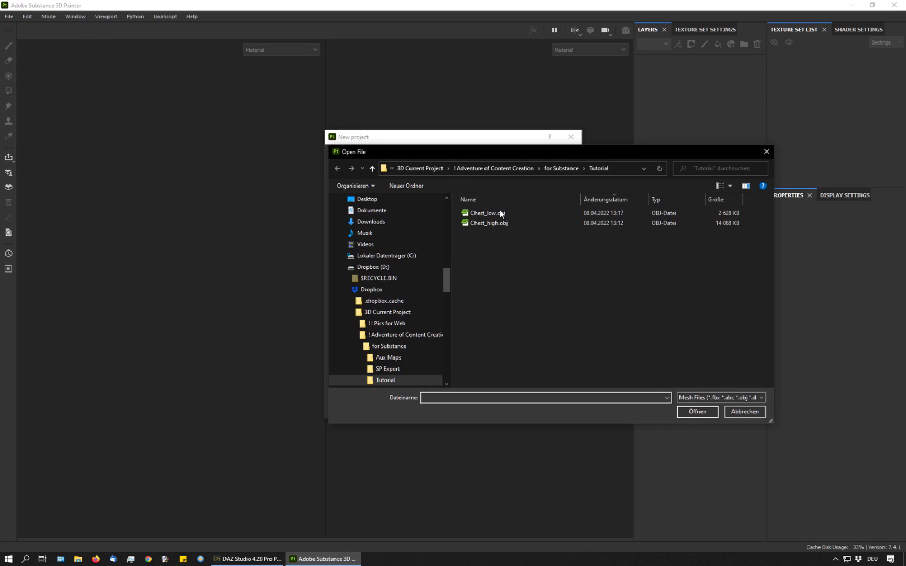
double_click(496, 213)
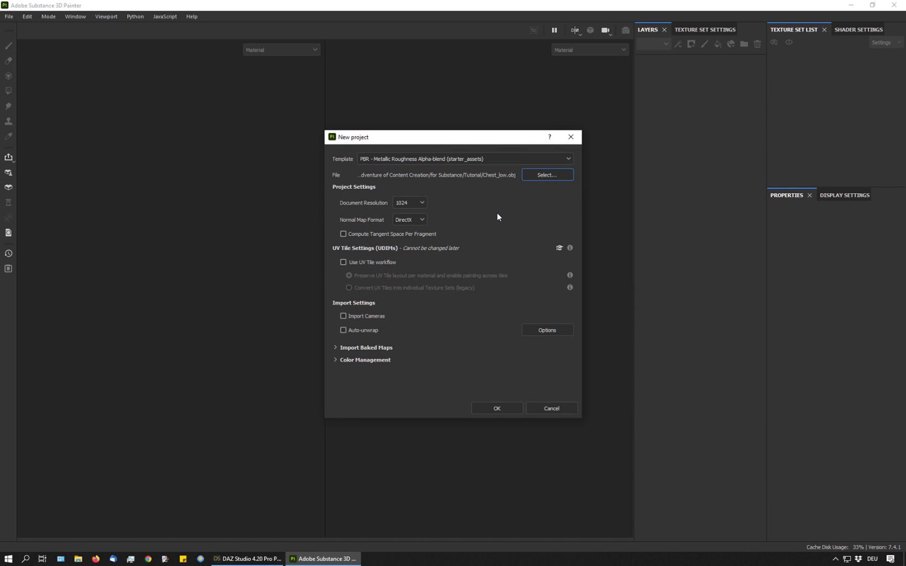
Create the project and load the high-resolution chest OBJ as the high definition mesh for mesh map baking
left_click(490, 409)
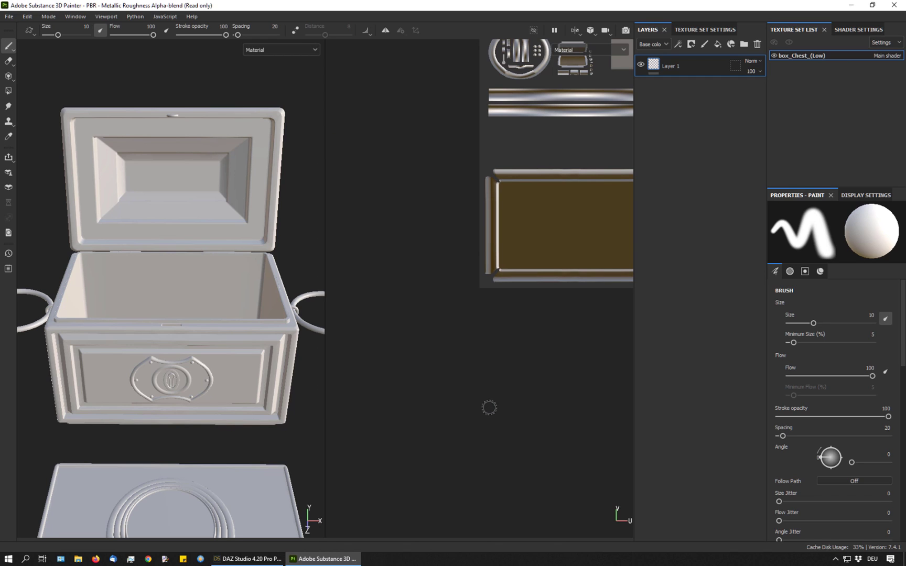
left_click(696, 31)
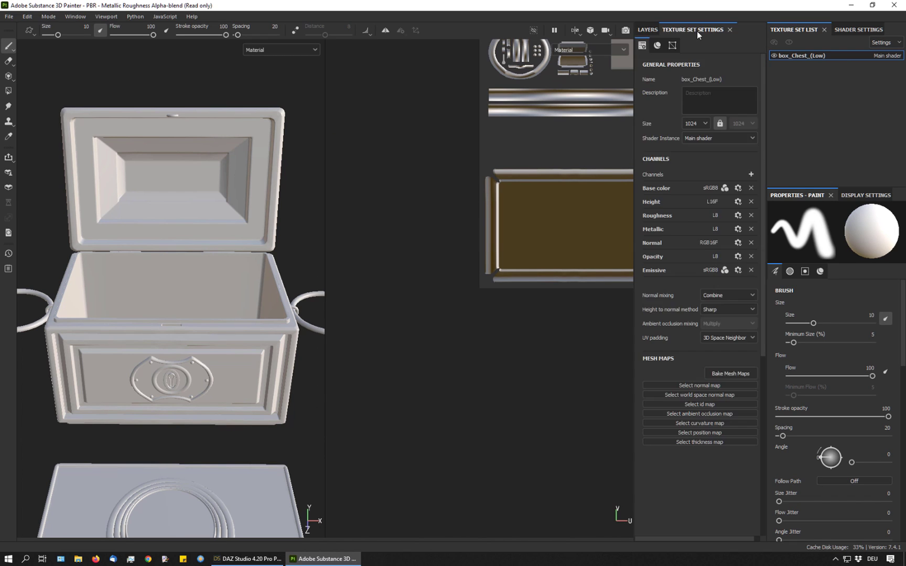
left_click(724, 376)
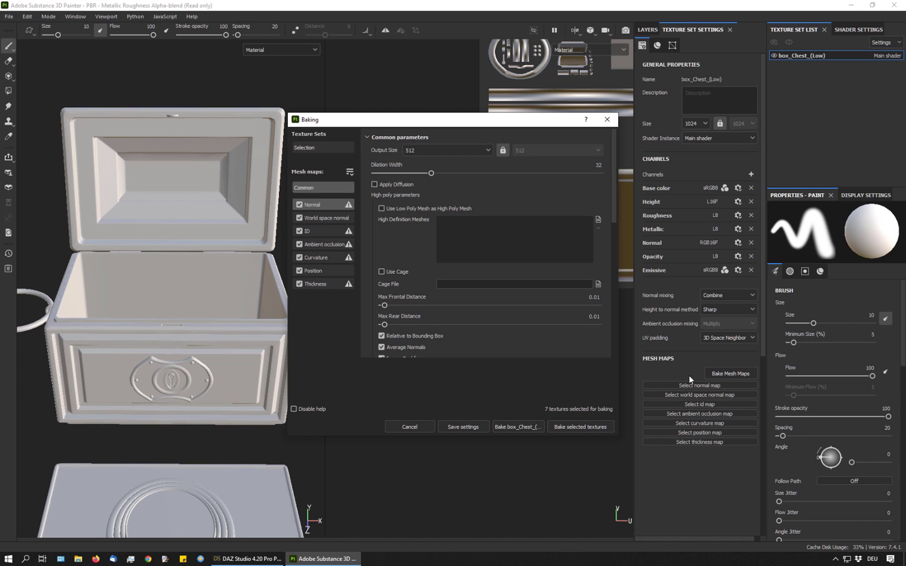
left_click(598, 221)
double_click(454, 206)
Set the max frontal and max rear distances to 0.0001 and the bake matching to By Mesh Name
scroll(517, 305, "down", 2)
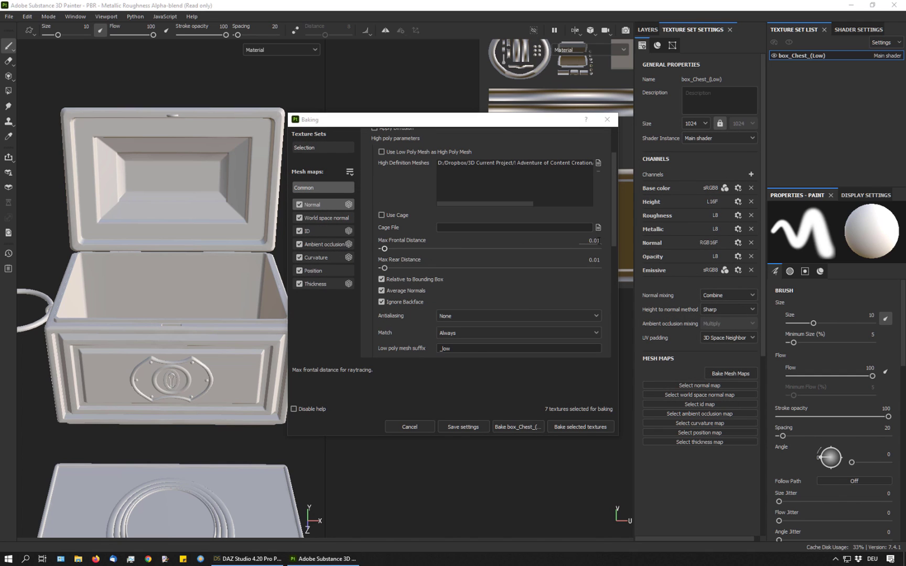
left_click(592, 240)
type("0.0001")
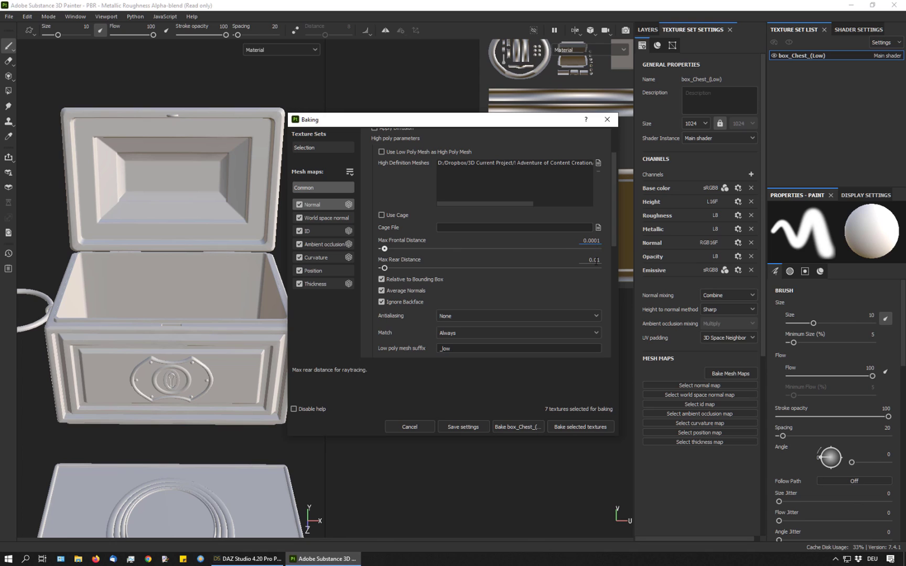
left_click(592, 260)
type("0.00")
type("01")
key("Return")
left_click(477, 333)
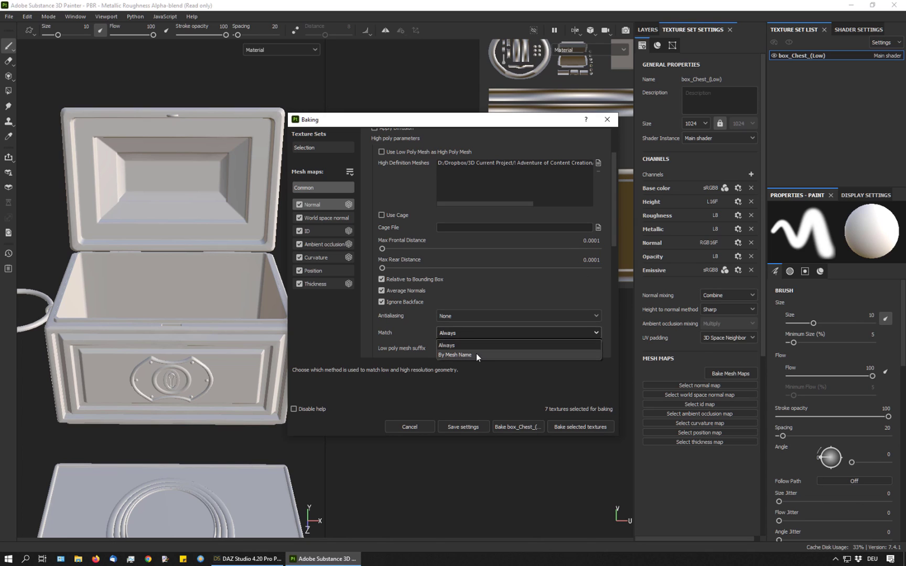
left_click(477, 353)
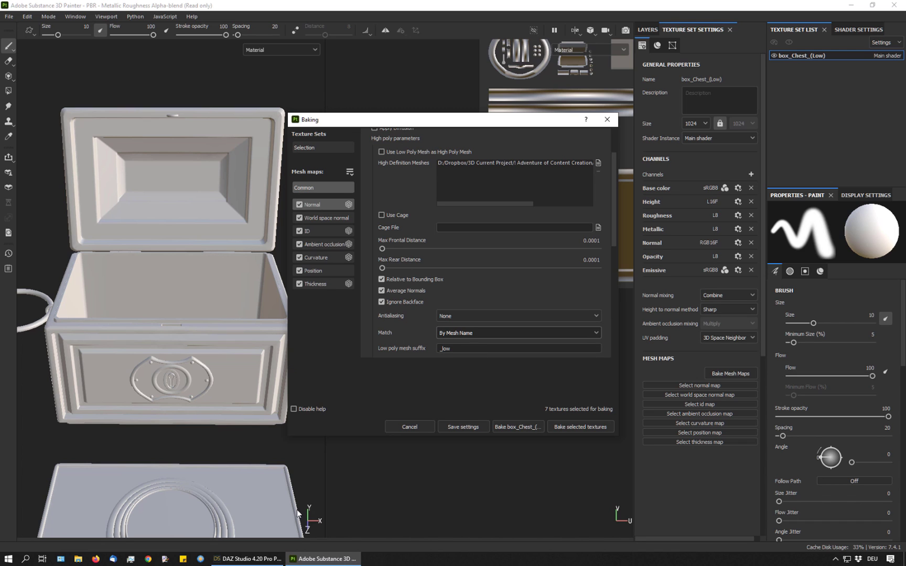
Check Chest (Low)'s face group names in DAZ Studio against the low and high poly mesh suffixes in Substance 3D Painter's baking settings
mouse_move(243, 564)
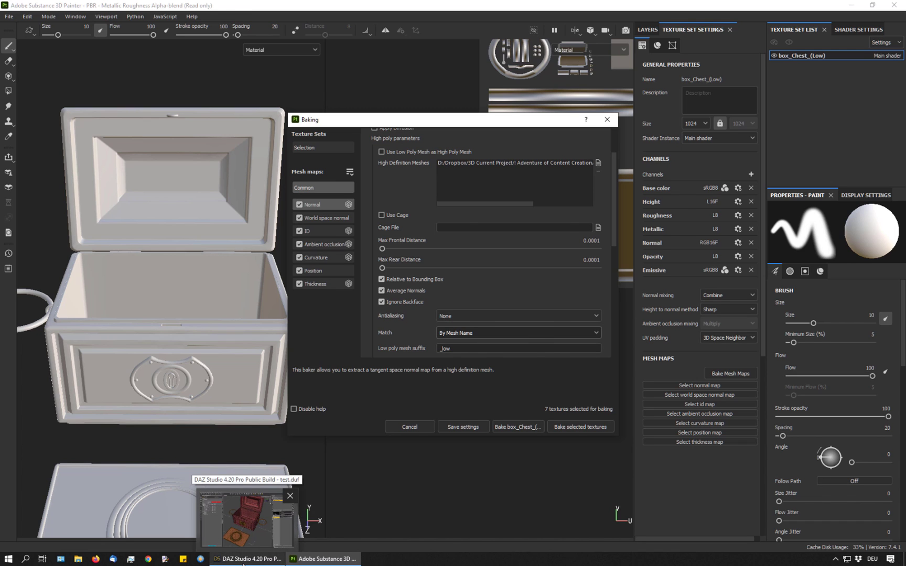
left_click(246, 519)
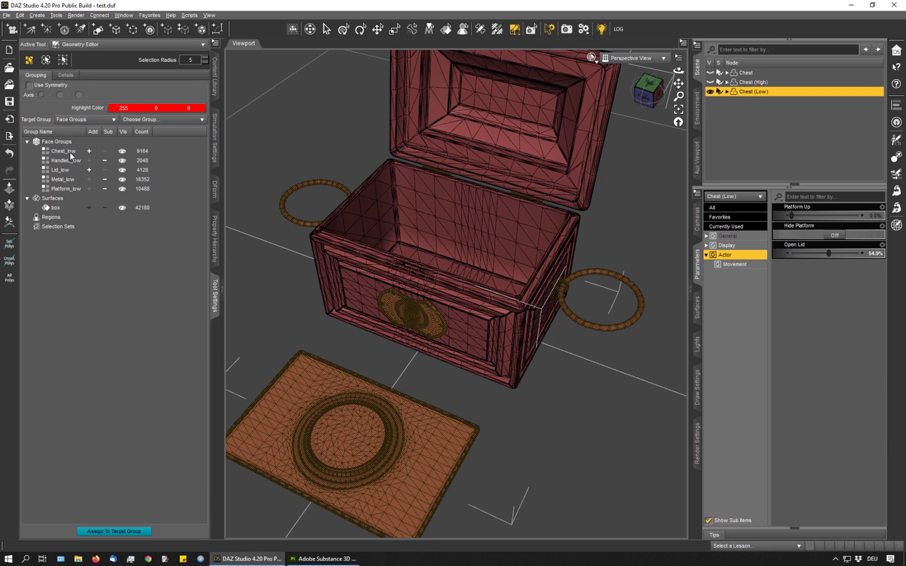
left_click(322, 559)
scroll(463, 325, "down", 2)
scroll(463, 325, "down", 1)
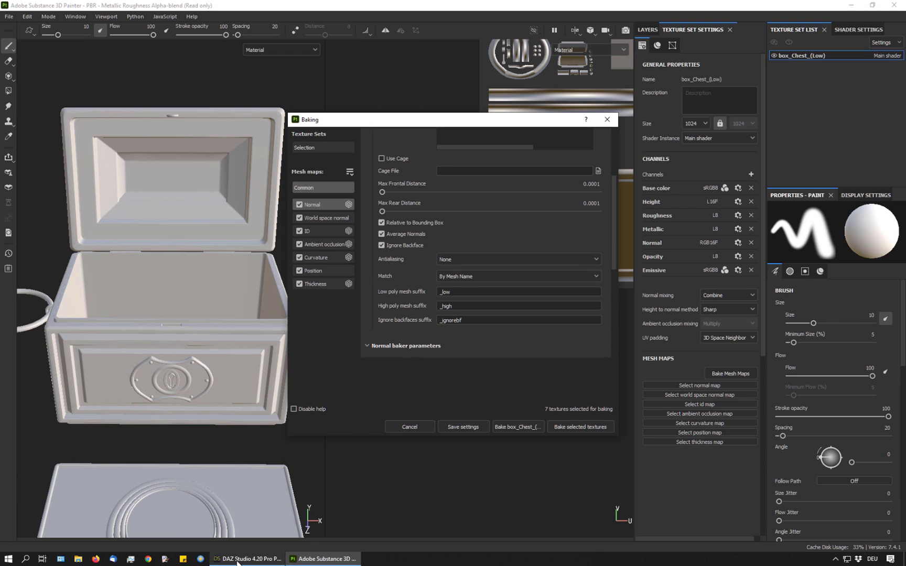
Bake all selected mesh maps and inspect the baked detail around the chest's lock plate
left_click(580, 426)
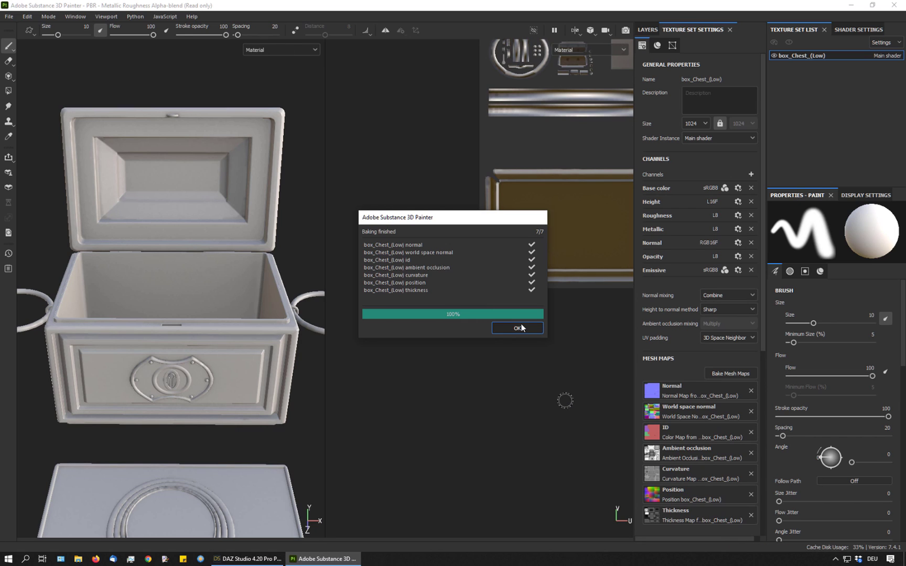
left_click(521, 328)
scroll(202, 410, "up", 6)
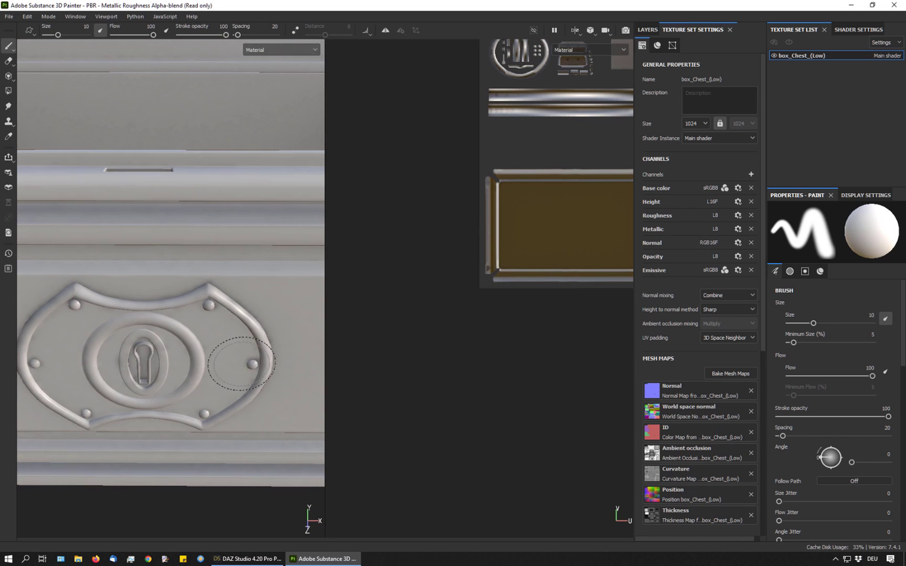
left_click_drag(243, 361, 225, 320, "alt")
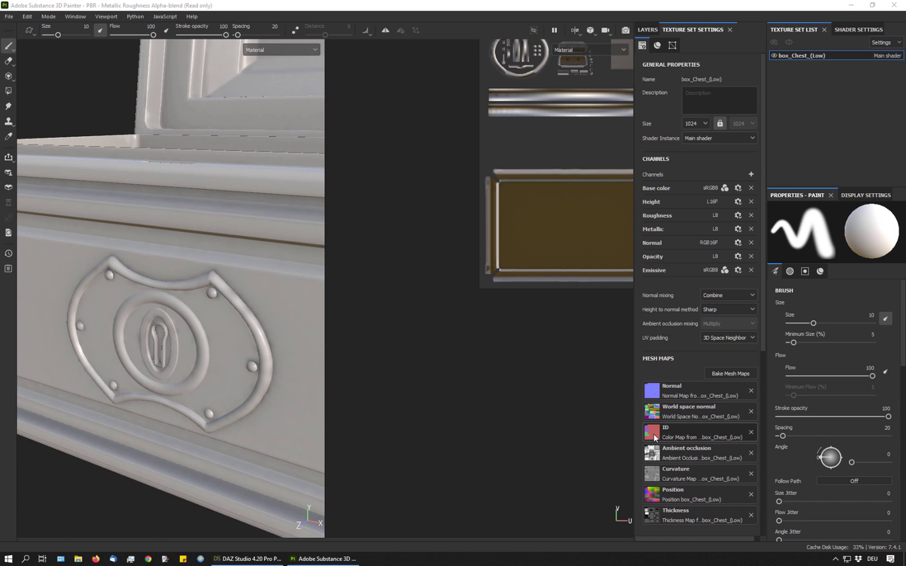
Add the Acajou Light material as a layer above Layer 1 and turn off its height channel
left_click(648, 30)
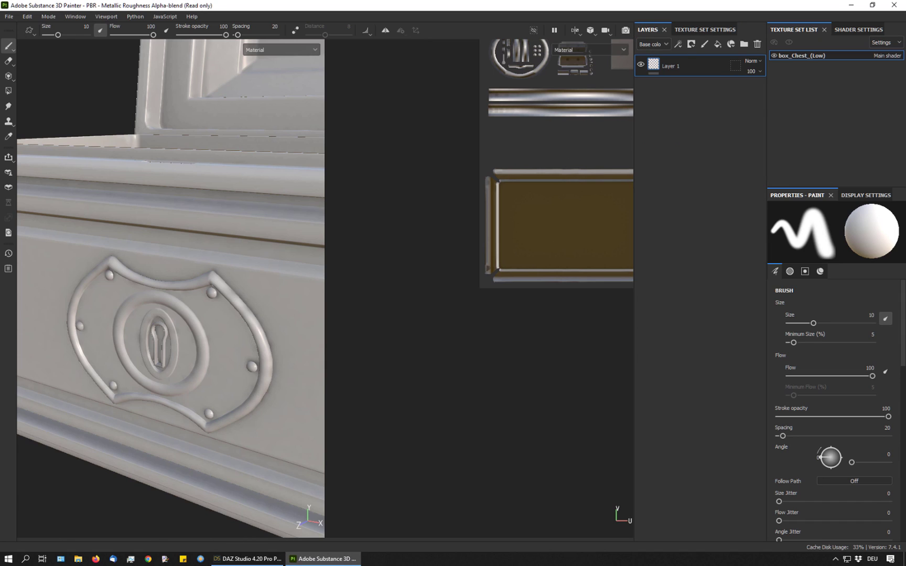
key("f")
left_click_drag(705, 81, 694, 55)
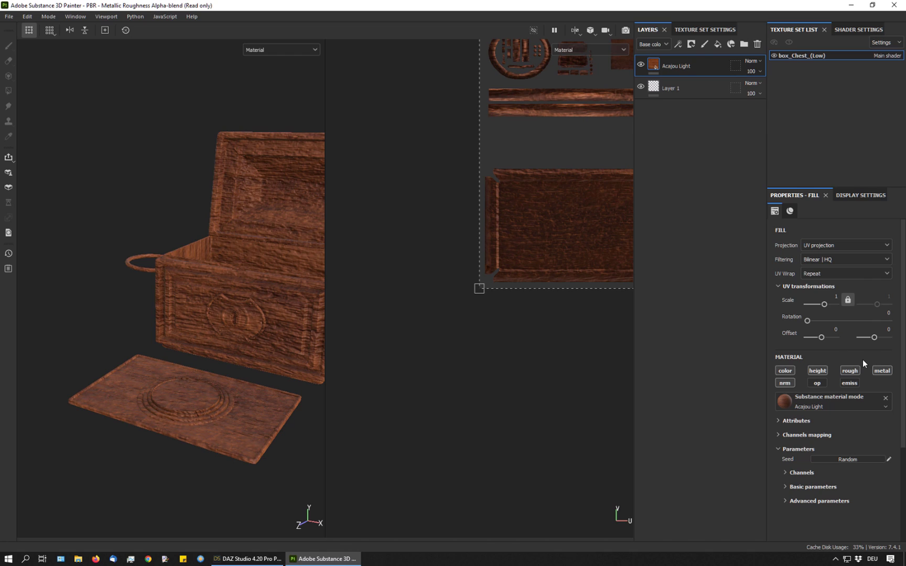
left_click(824, 372)
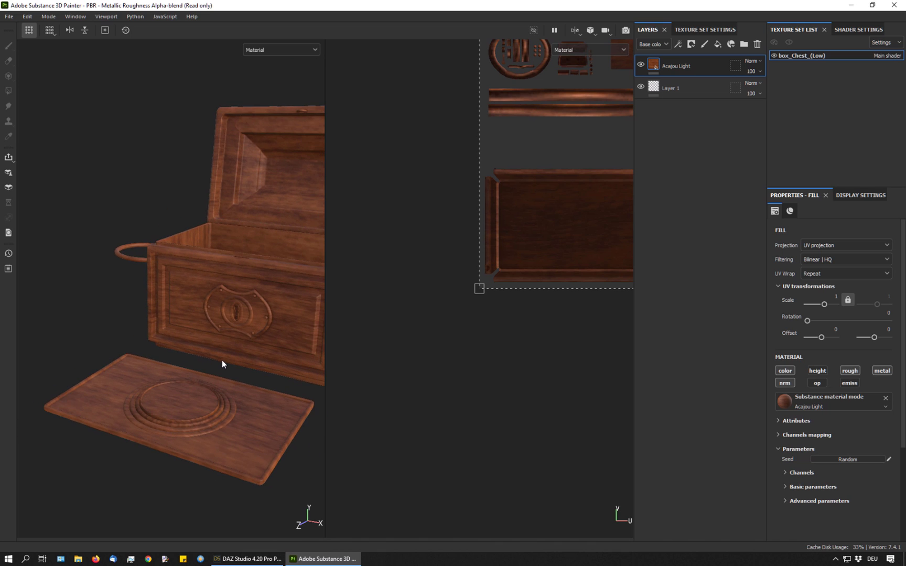
mouse_move(222, 360)
left_mouse_down("alt")
mouse_move(277, 380)
mouse_move(250, 392)
mouse_move(295, 390)
mouse_move(222, 374)
left_mouse_up("alt")
middle_click_drag(222, 374, 208, 359, "alt")
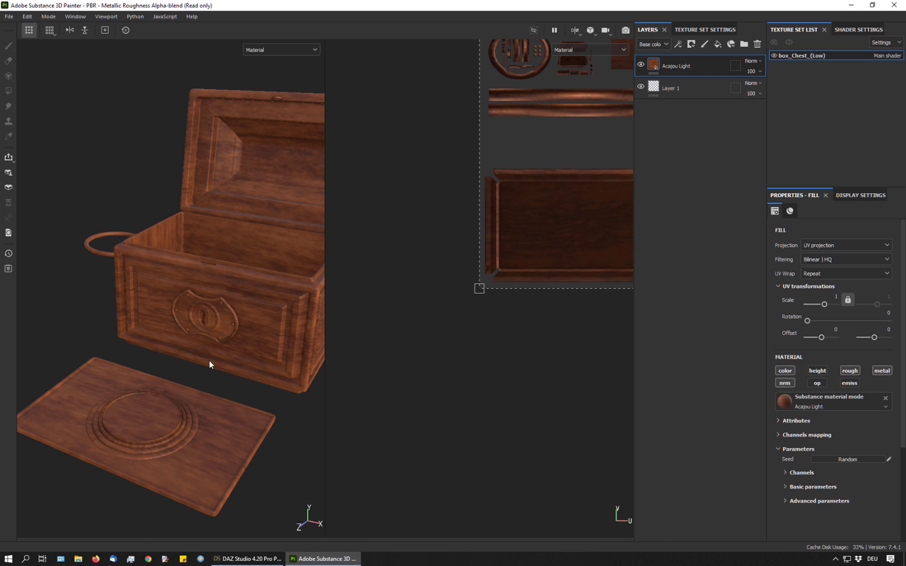
left_click_drag(211, 361, 246, 346, "alt")
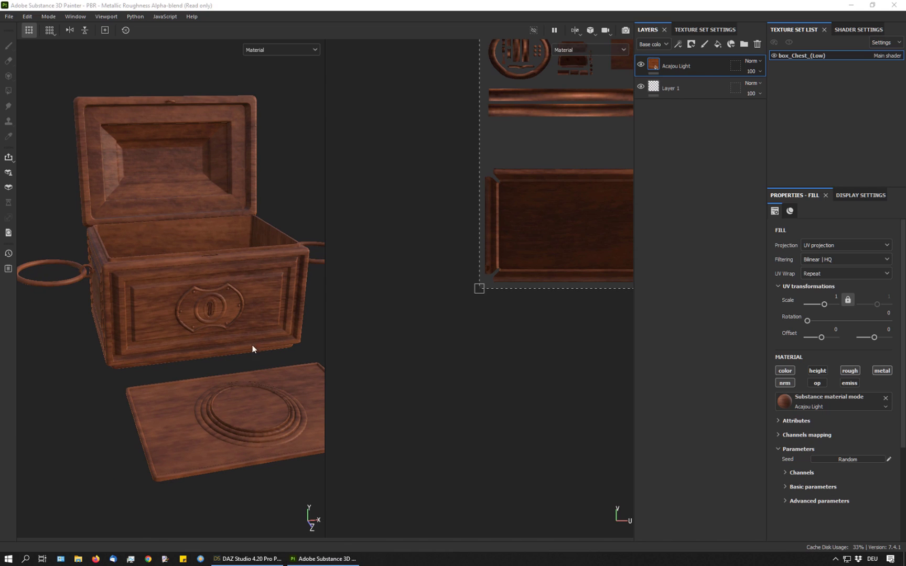
Add the Iron Forged Old material above Acajou Light, and Brass_Old above it
left_click_drag(323, 559, 678, 54)
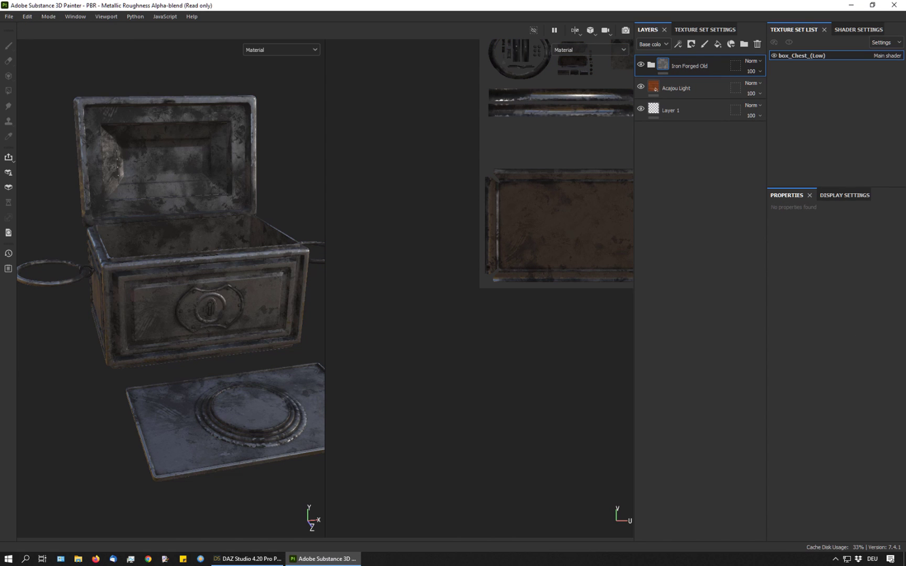
left_click_drag(905, 379, 701, 56)
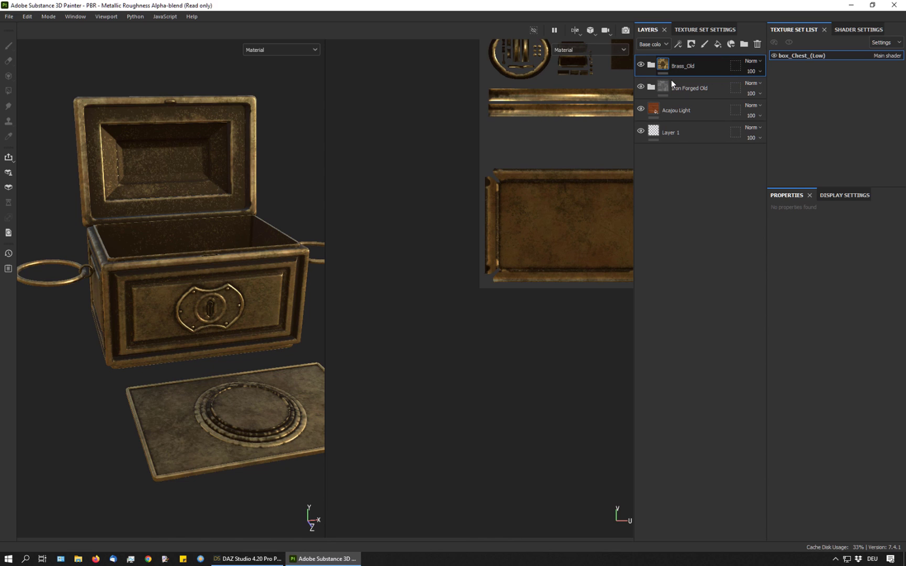
left_click_drag(125, 370, 165, 342, "alt")
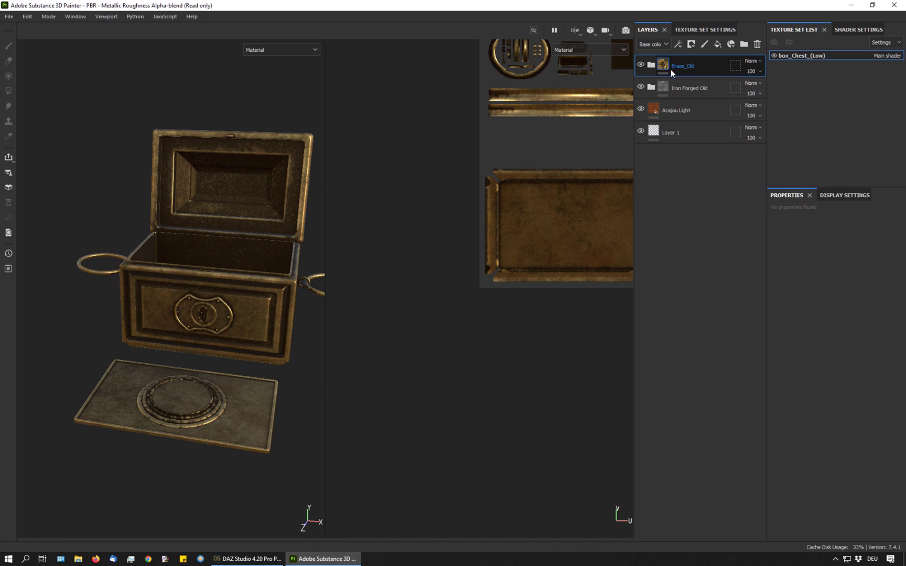
left_click(670, 71)
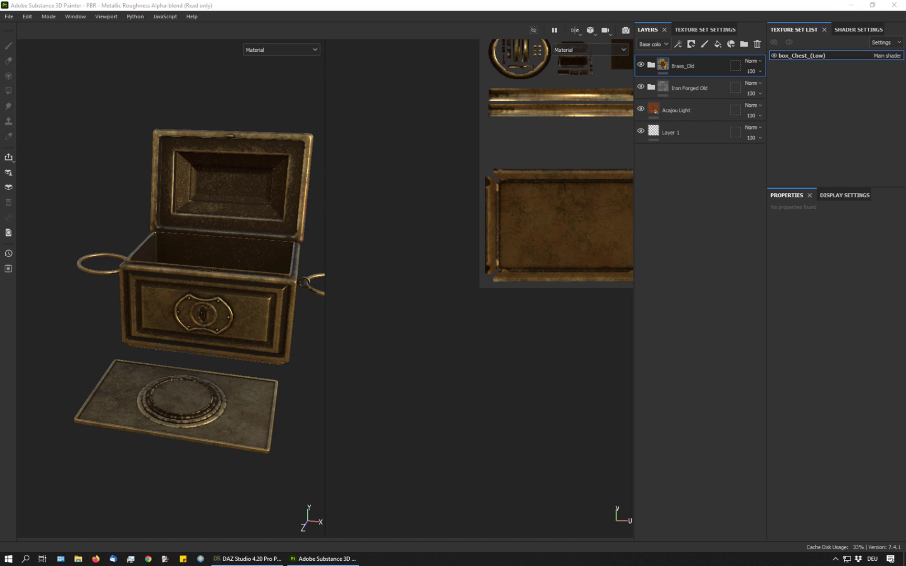
In DAZ Studio, show Chest (High) instead of Chest (Low), and compare its surface colours with the baked ID map in Substance 3D Painter
left_click(242, 558)
left_click(710, 91)
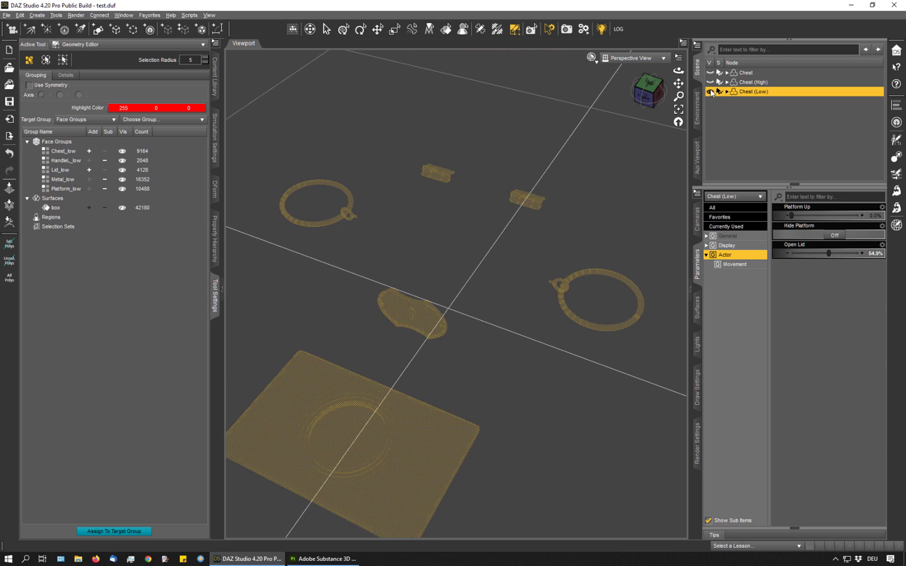
left_click(710, 82)
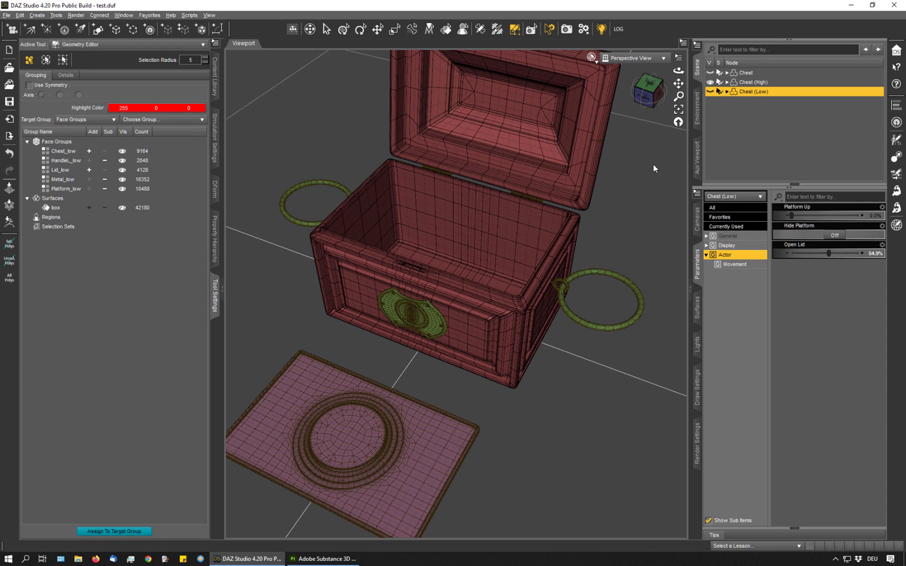
left_click(326, 30)
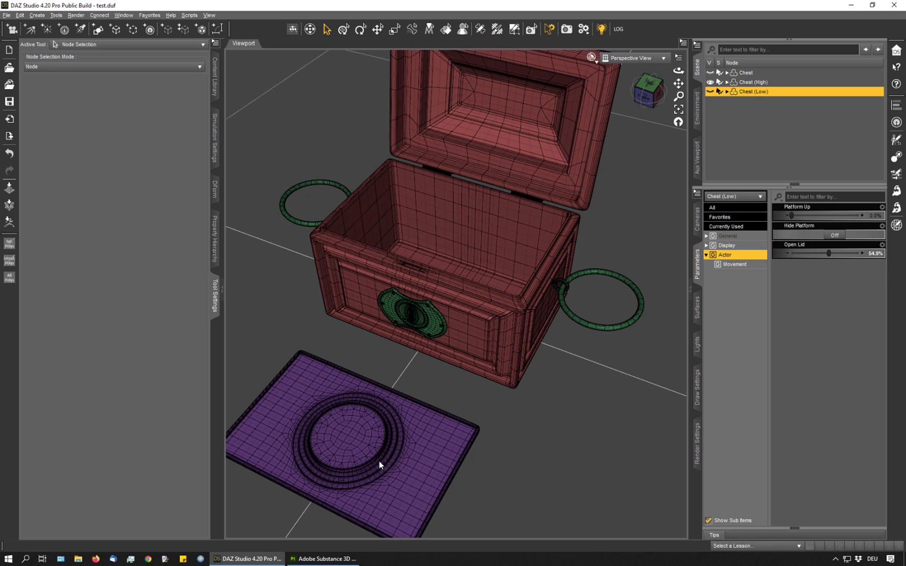
left_click(309, 560)
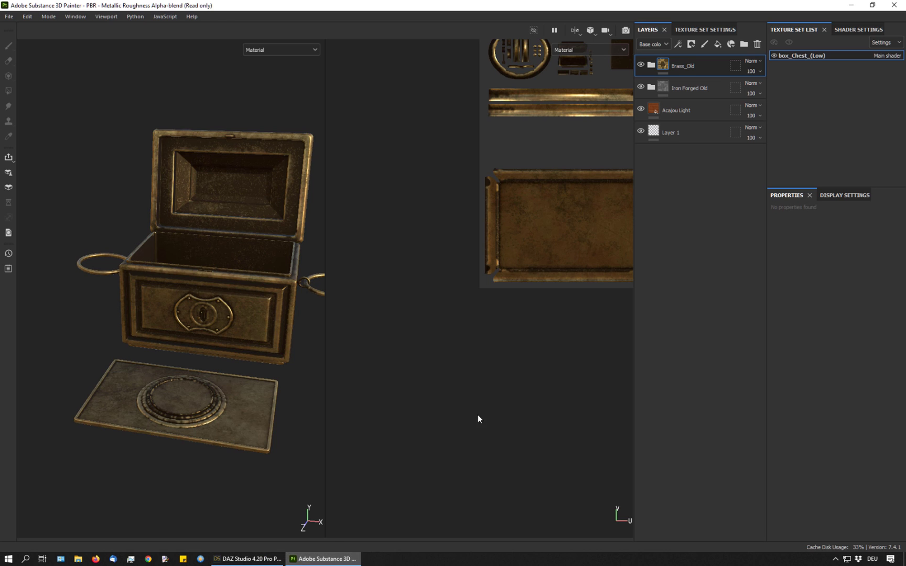
left_click(710, 31)
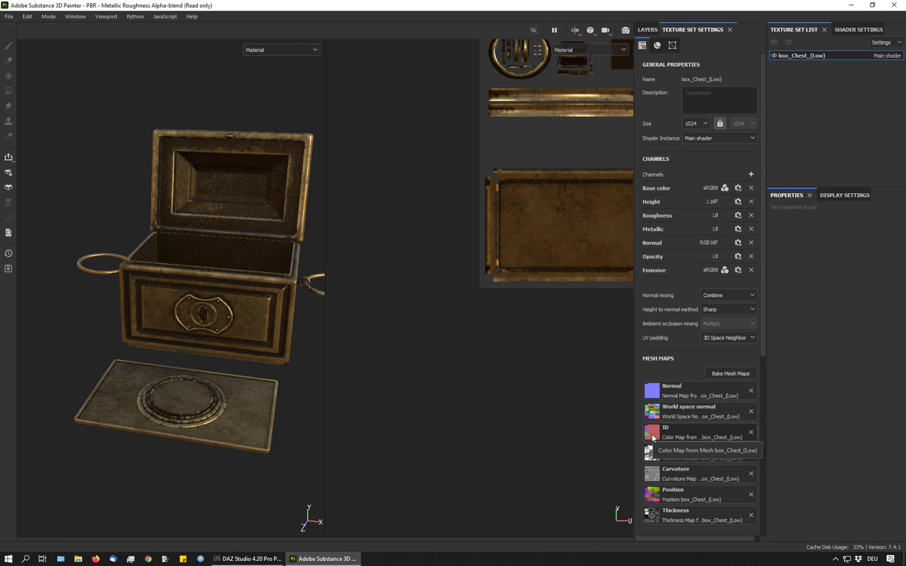
Mask the Brass_Old layer by color selection, picking the platform's purple ID color
left_click(647, 30)
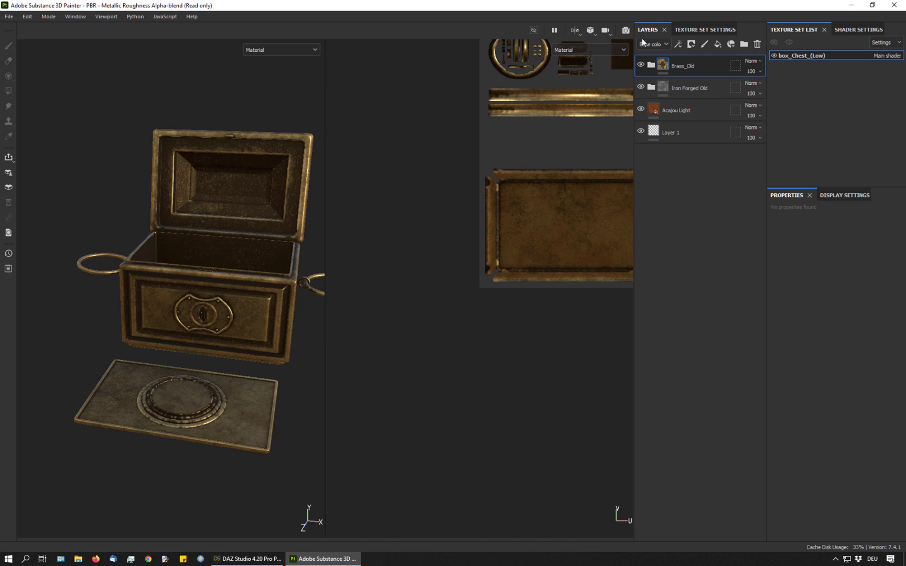
left_click(692, 44)
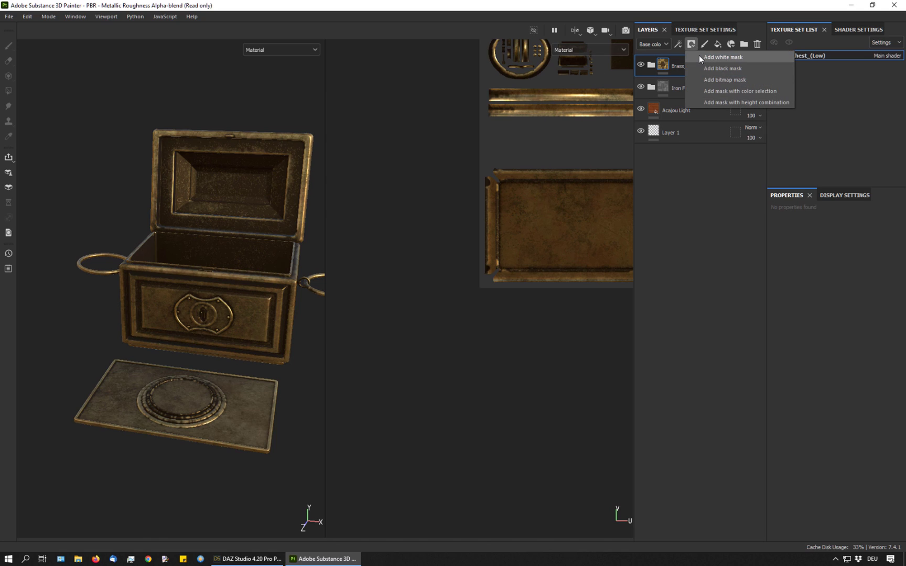
left_click(712, 92)
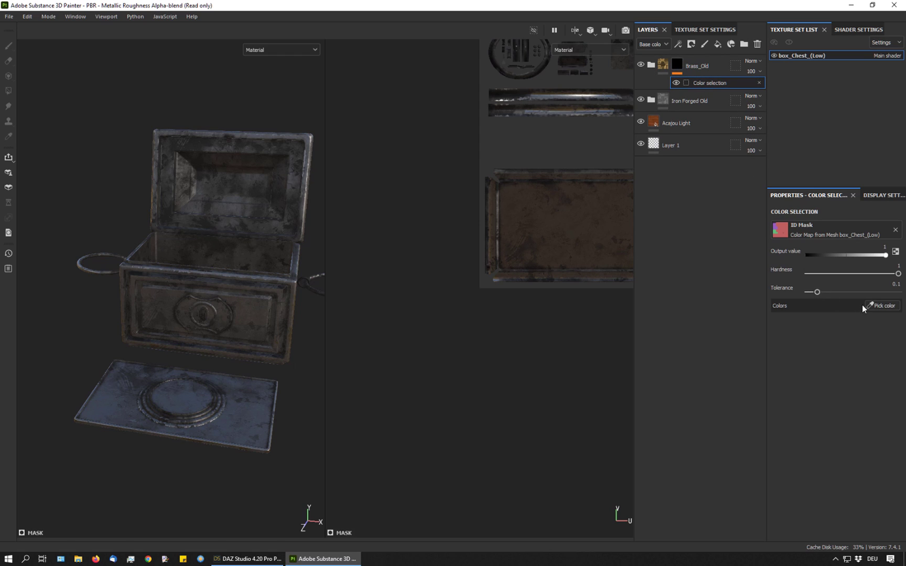
left_click(882, 308)
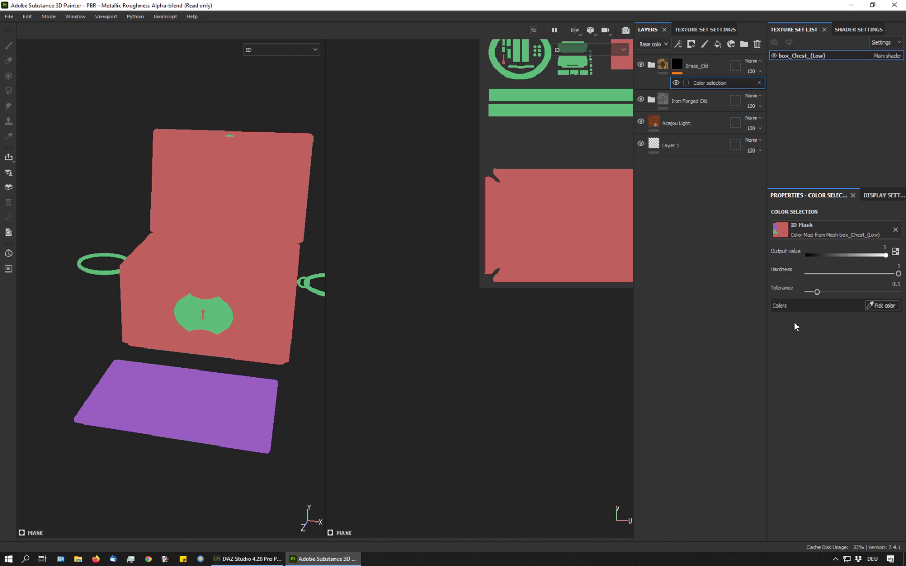
left_click(217, 412)
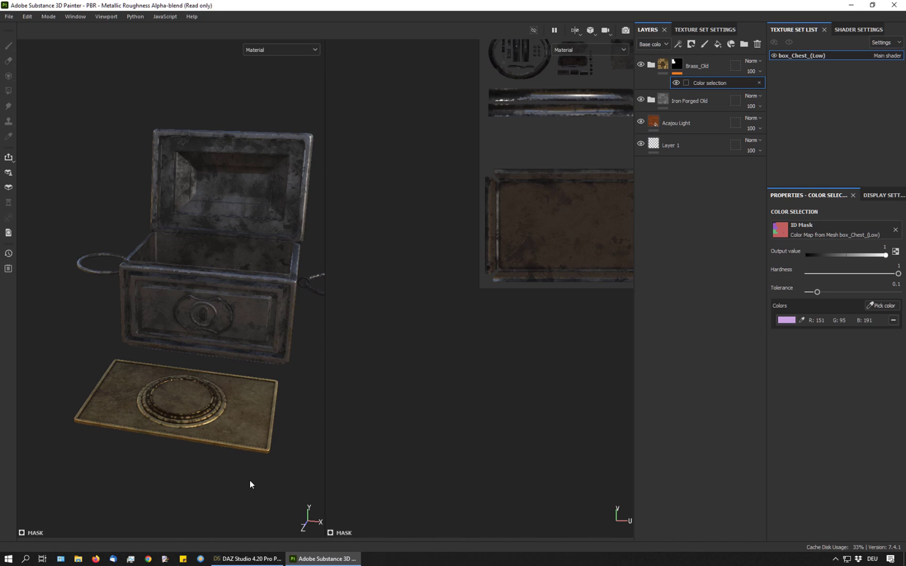
Mask the Iron Forged Old layer by color selection, picking the green ID color of the lock plate
left_click(693, 104)
left_click(692, 44)
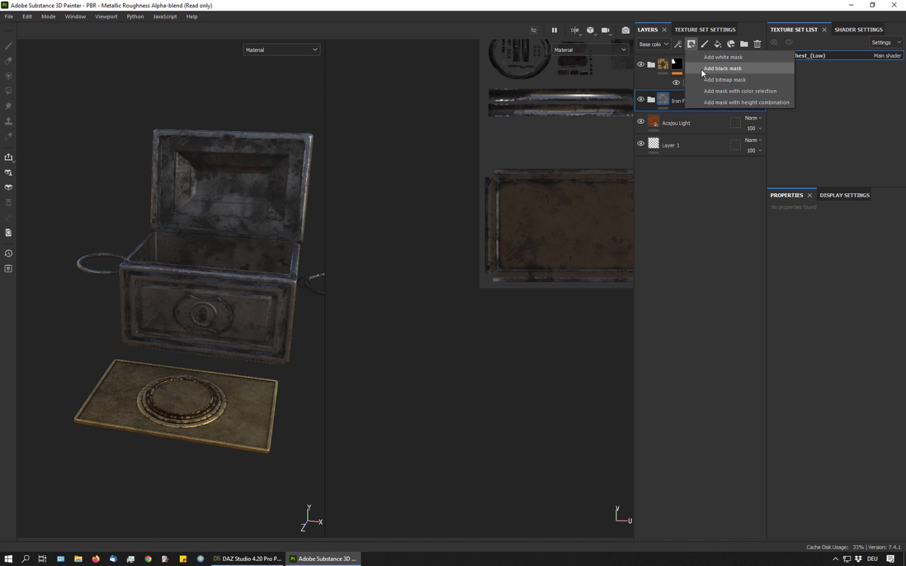
left_click(740, 91)
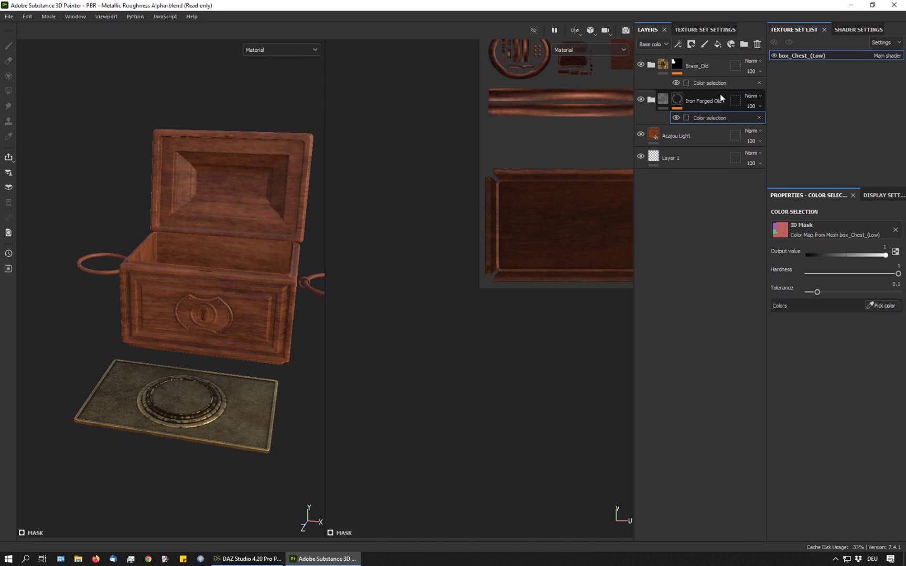
left_click(875, 306)
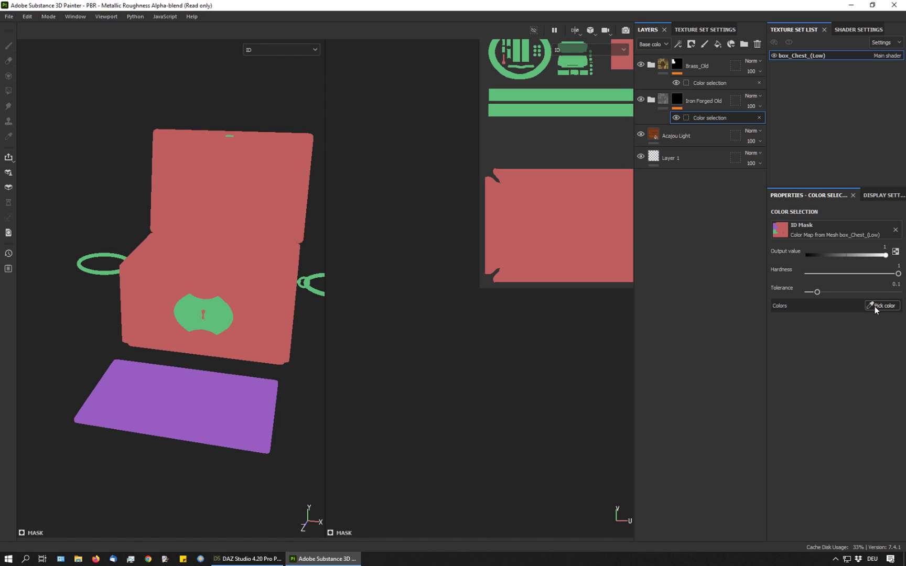
left_click(227, 314)
Mask the Acajou Light layer by color selection, picking the red ID color of the chest body
left_click(702, 137)
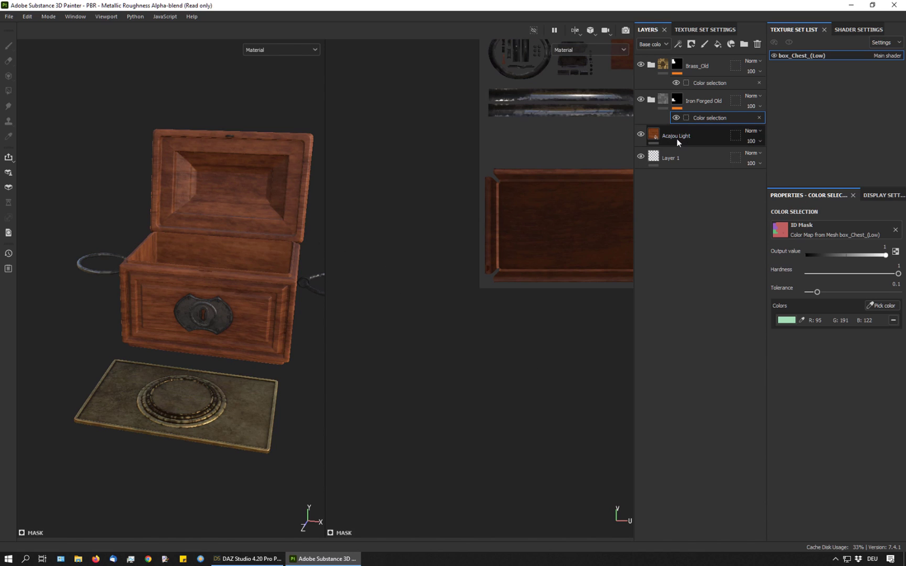
left_click(690, 46)
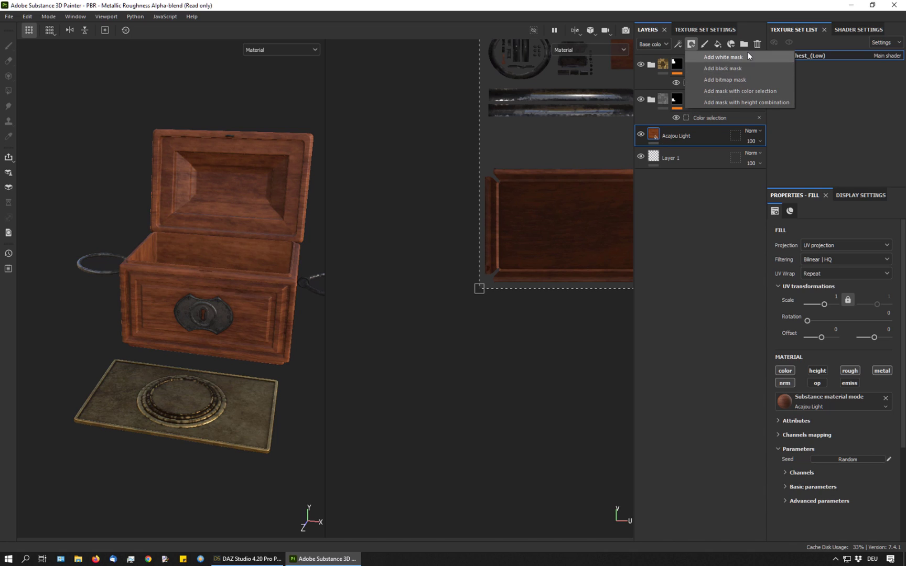
left_click(737, 92)
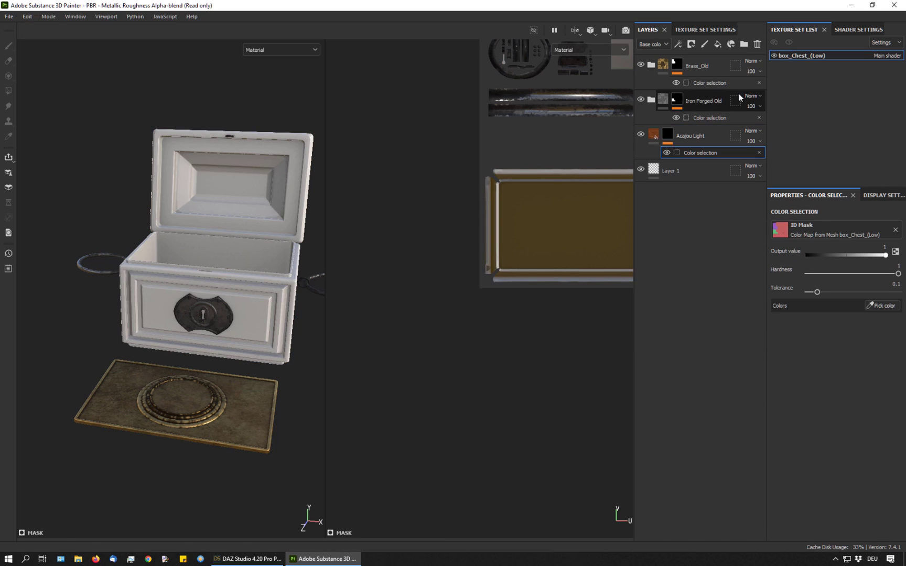
left_click(881, 305)
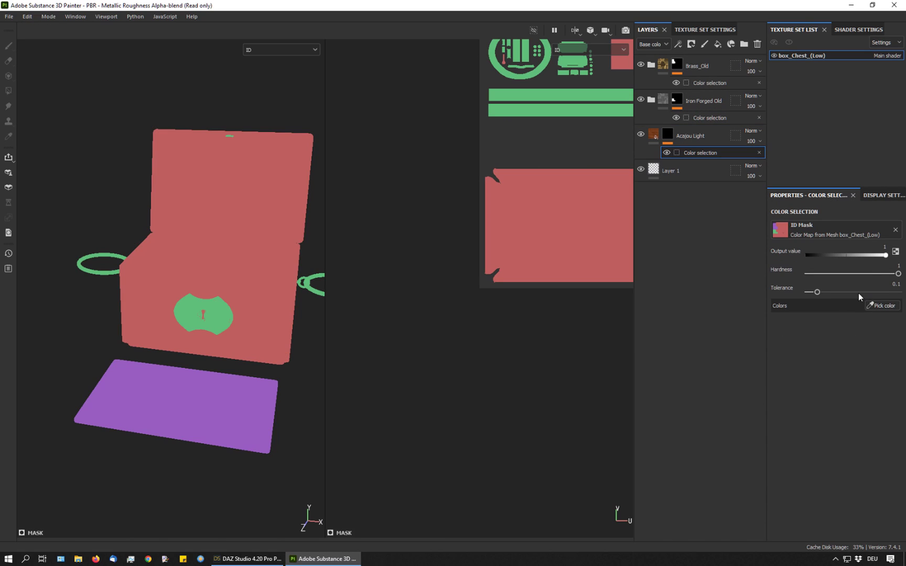
left_click(562, 223)
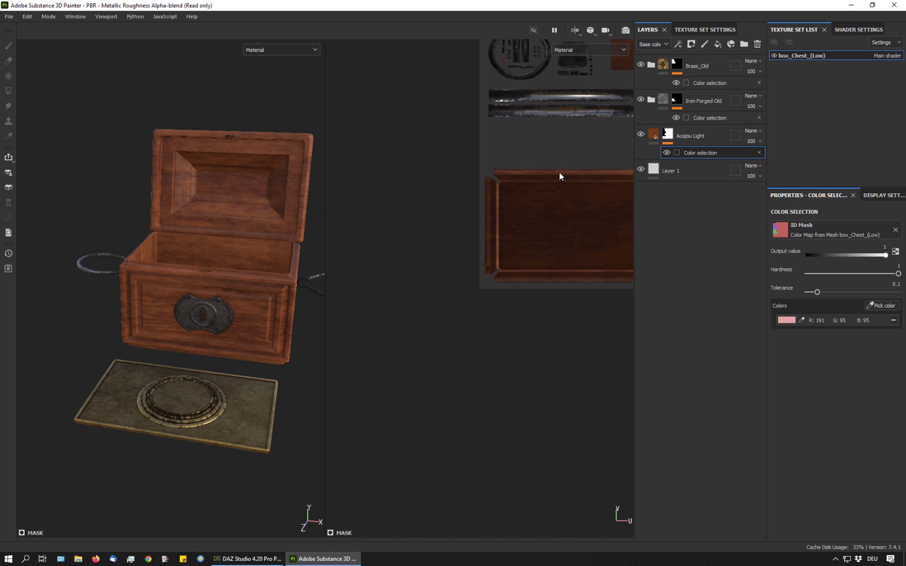
scroll(559, 172, "down", 2)
scroll(456, 293, "down", 1)
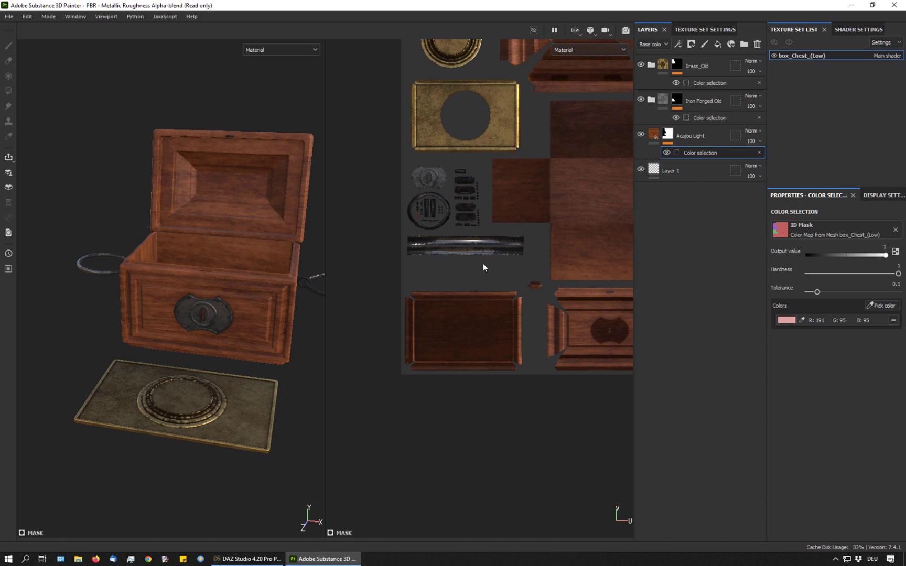
scroll(489, 258, "down", 3)
scroll(448, 314, "down", 1)
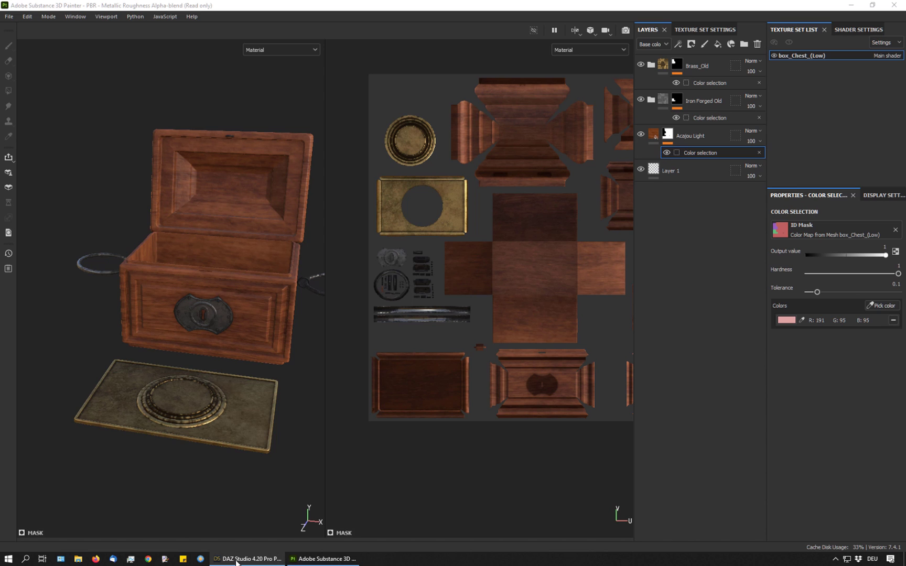
In DAZ Studio, inspect the original Chest and Chest (High) one at a time, then return to Substance 3D Painter
left_click(236, 560)
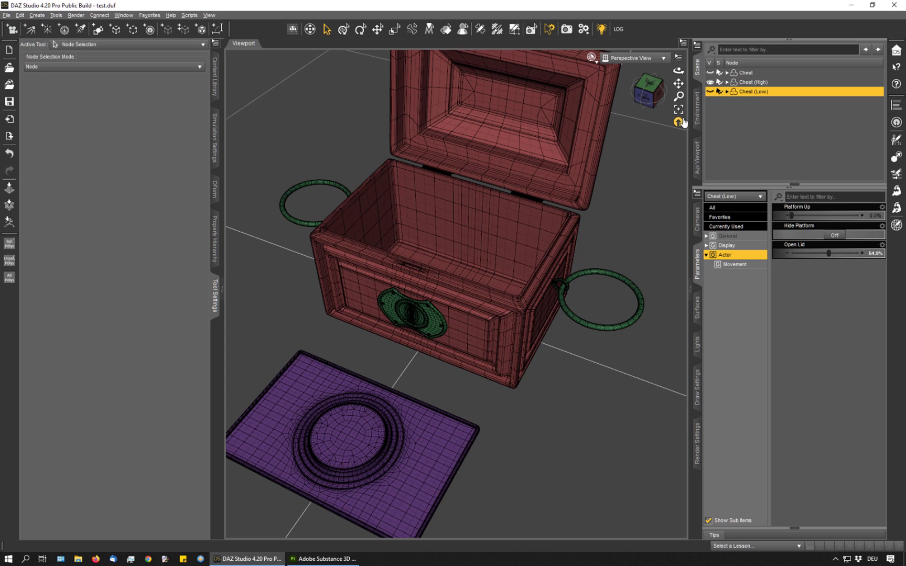
left_click(710, 82)
left_click(709, 72)
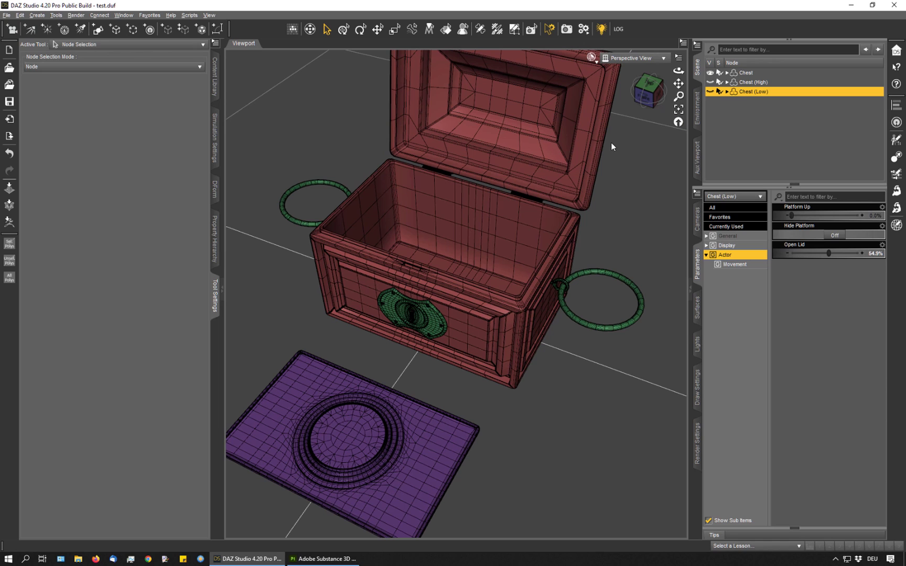
left_click(753, 73)
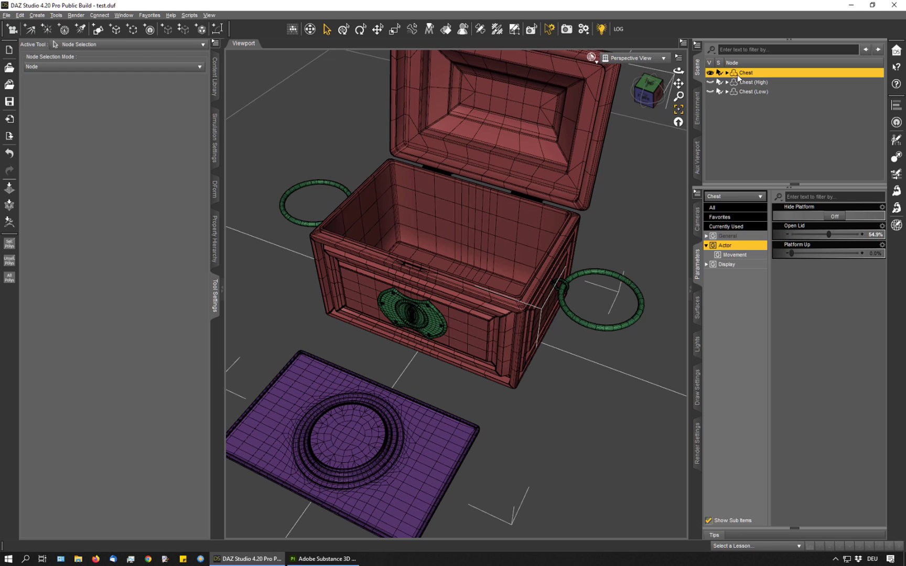
left_click(709, 72)
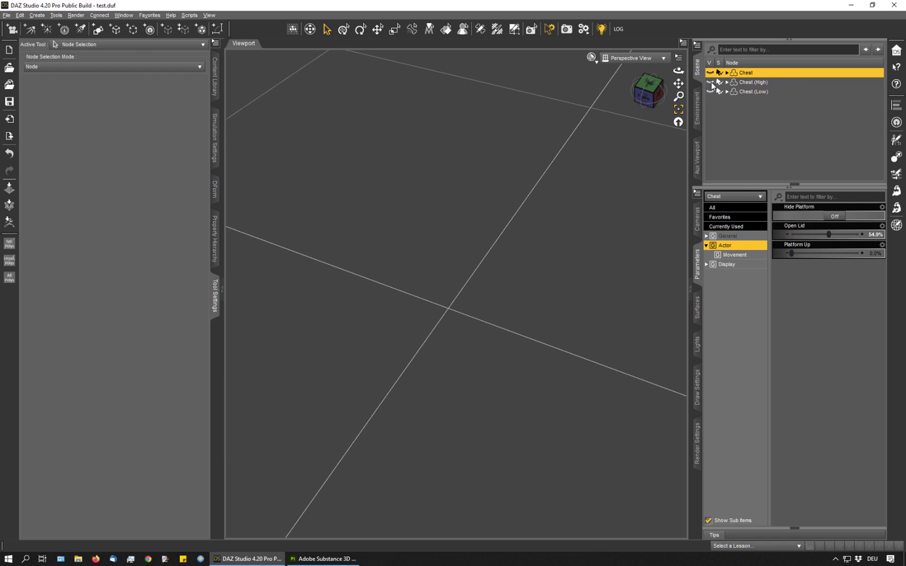
left_click(710, 83)
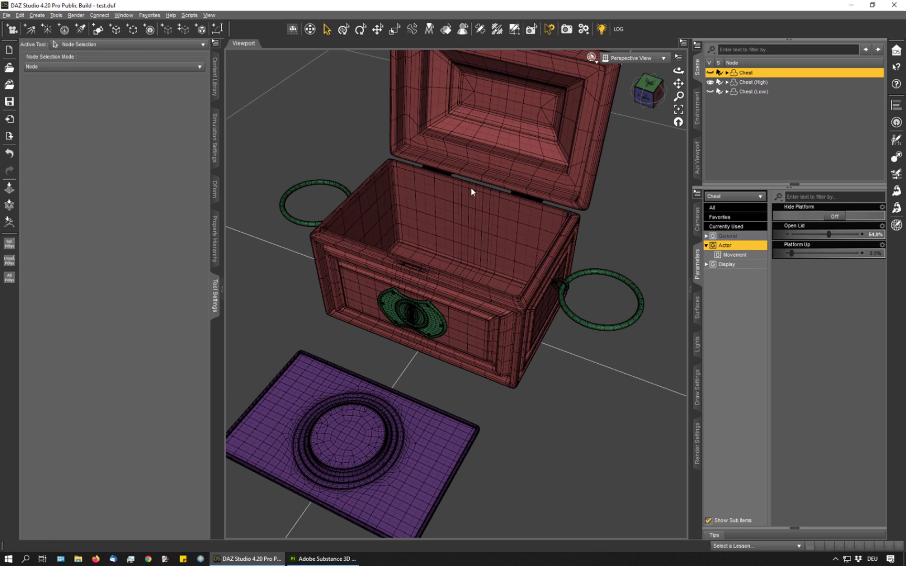
left_click(330, 559)
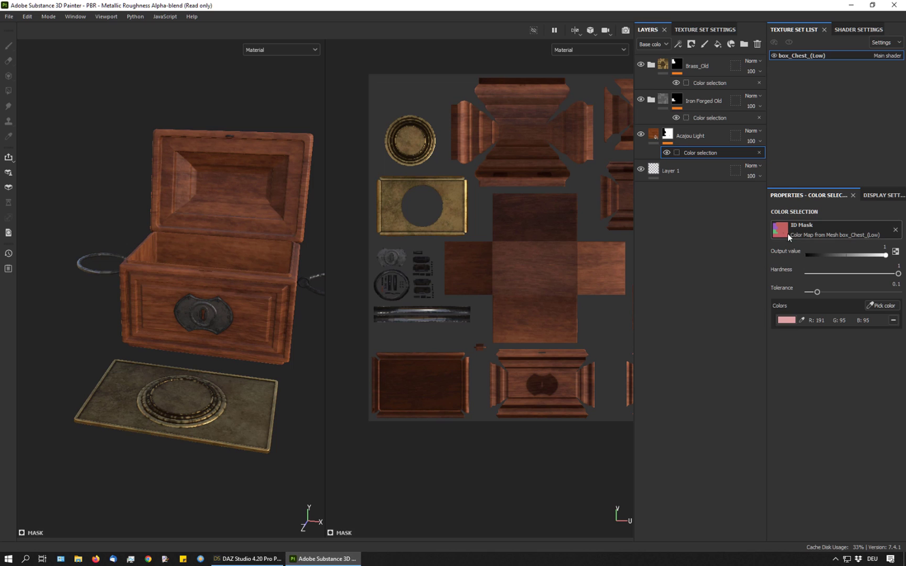
In DAZ Studio, show Chest (Low) instead of Chest (High) and compare it with the textured chest in Substance 3D Painter
left_click(247, 558)
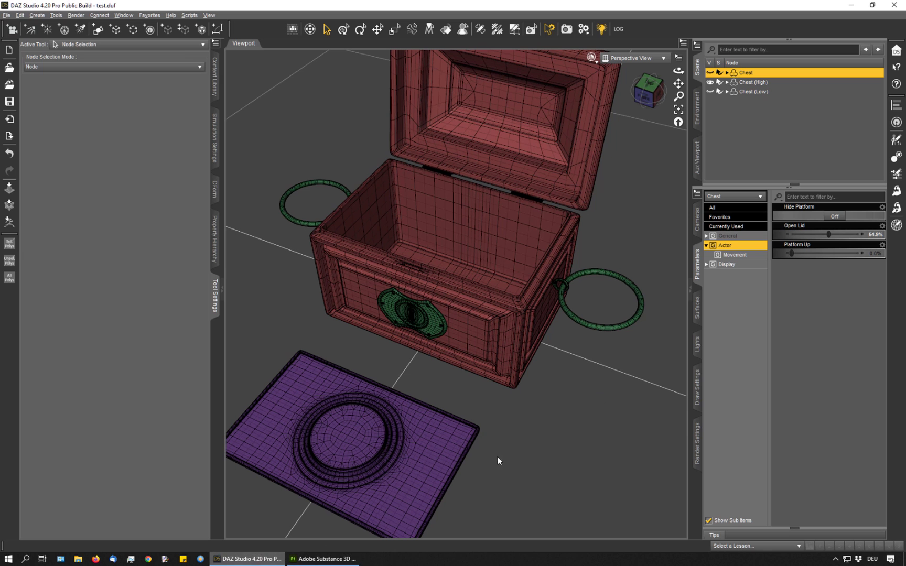
left_click(710, 82)
left_click(712, 92)
left_click(752, 92)
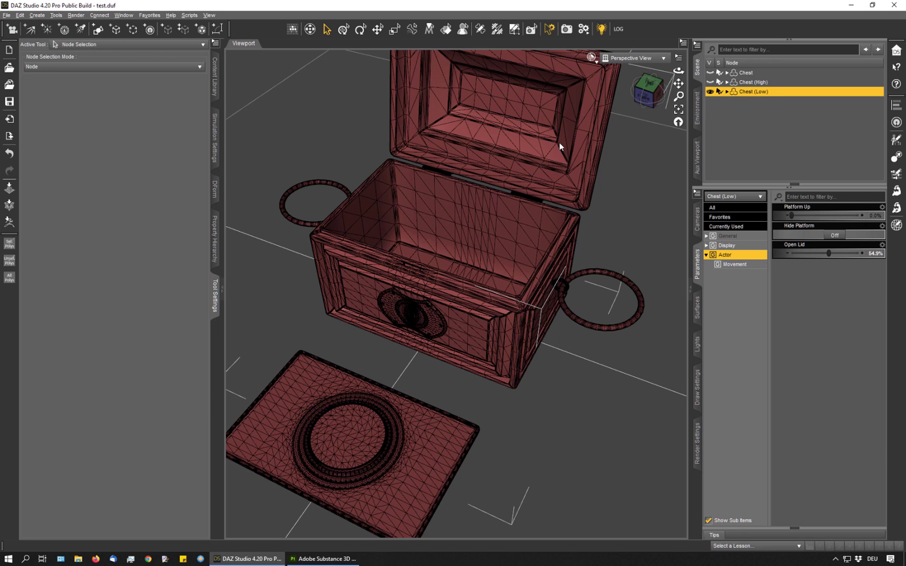
left_click(325, 558)
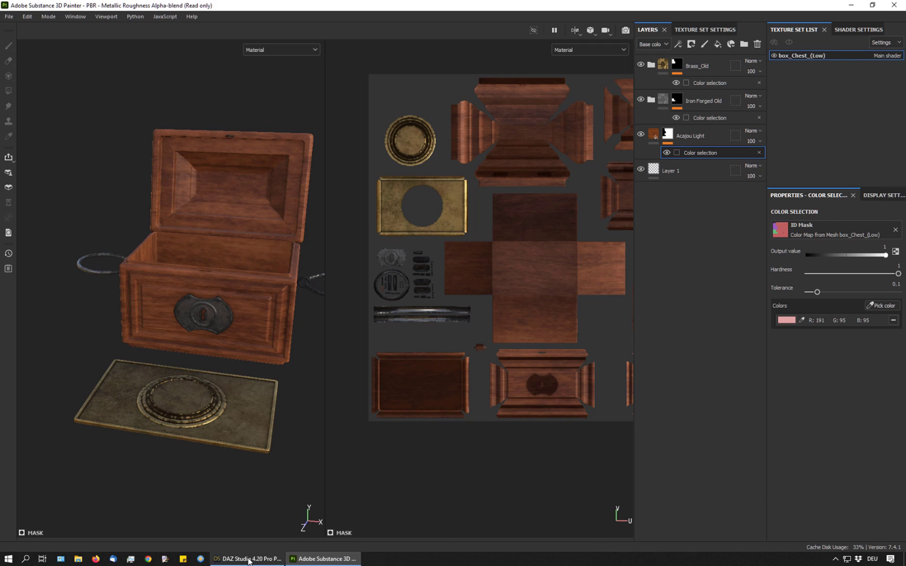
In DAZ Studio, show Chest (High) instead of Chest (Low) and compare its surface colors with the materials in Substance 3D Painter
mouse_move(263, 556)
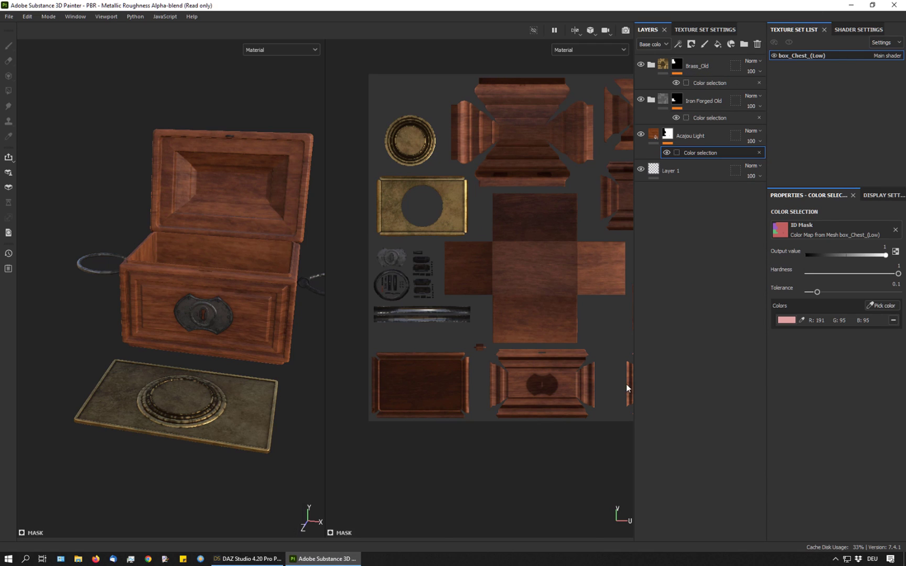
left_click(273, 557)
left_click(710, 92)
left_click(710, 82)
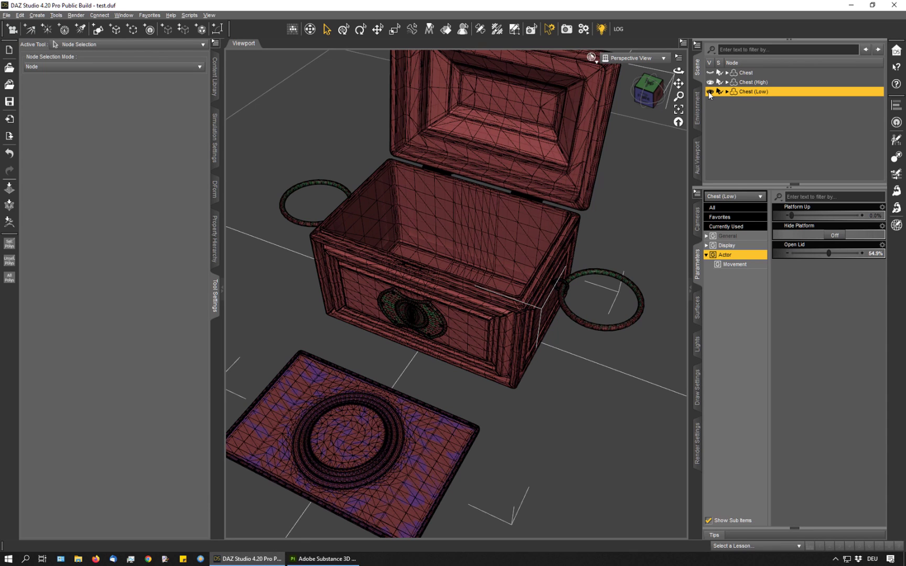
left_click(337, 215)
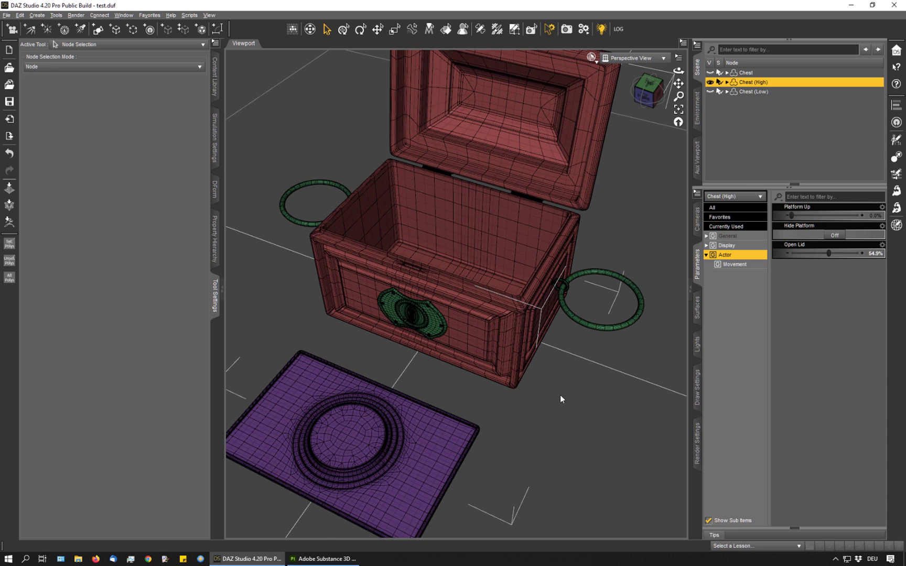
left_click(328, 560)
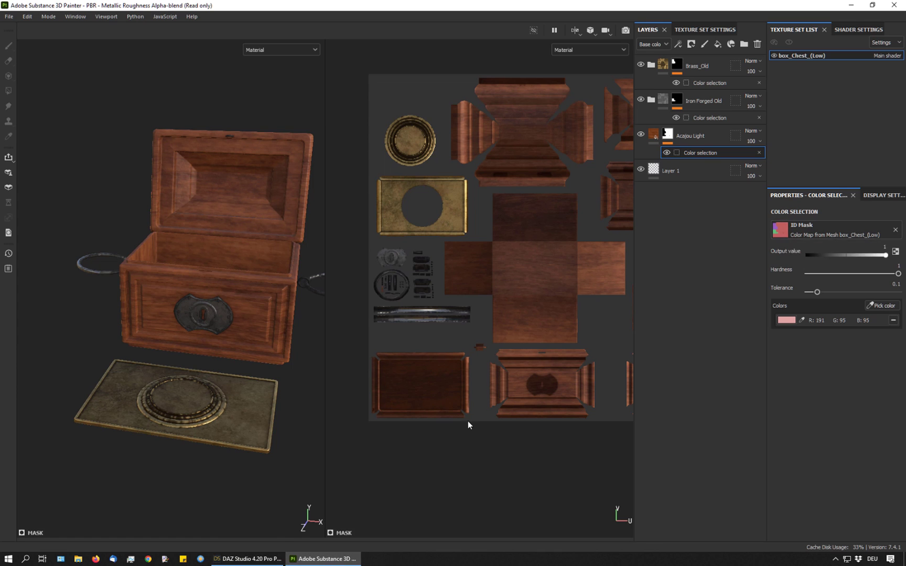
In DAZ Studio, show only the original Chest and compare its surfaces with the textured chest in Substance 3D Painter
left_click(247, 559)
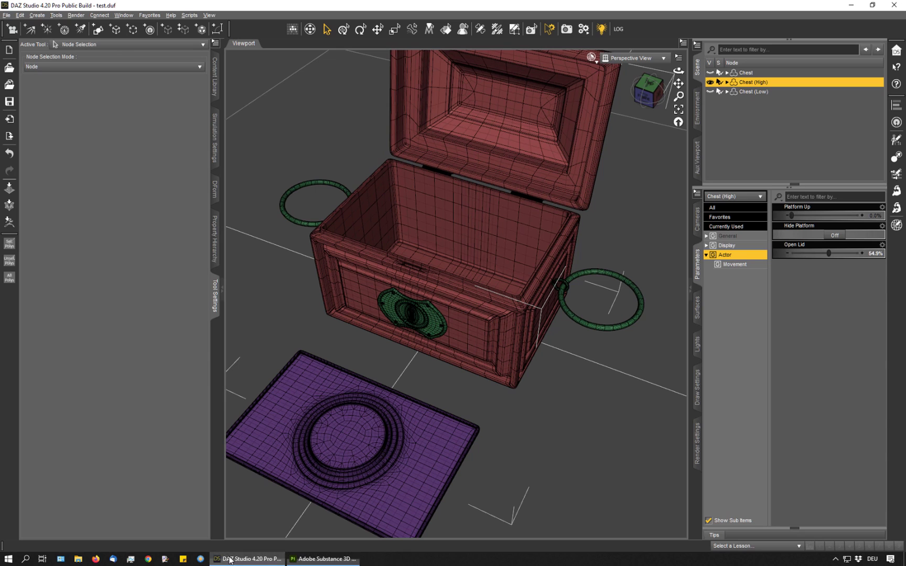
left_click(709, 73)
left_click(710, 73)
left_click(742, 73)
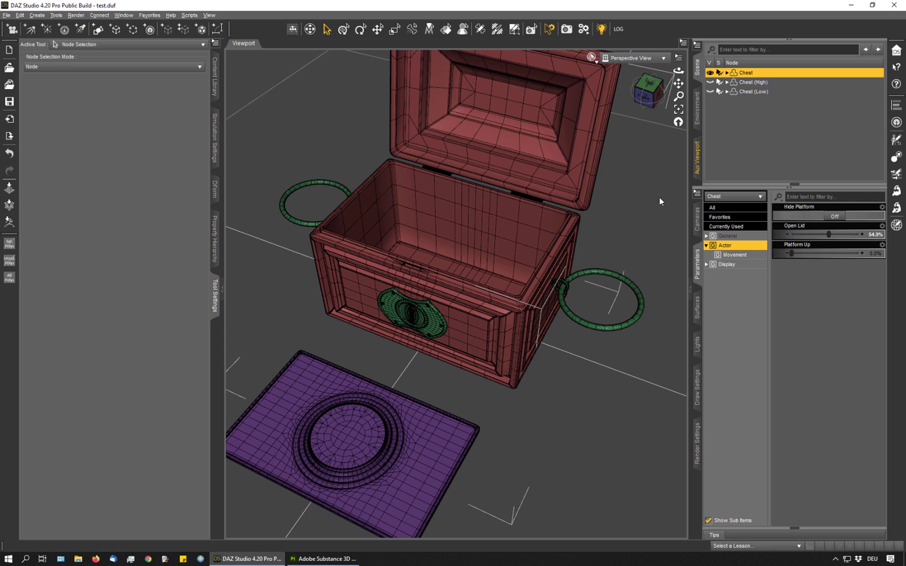
left_click(320, 559)
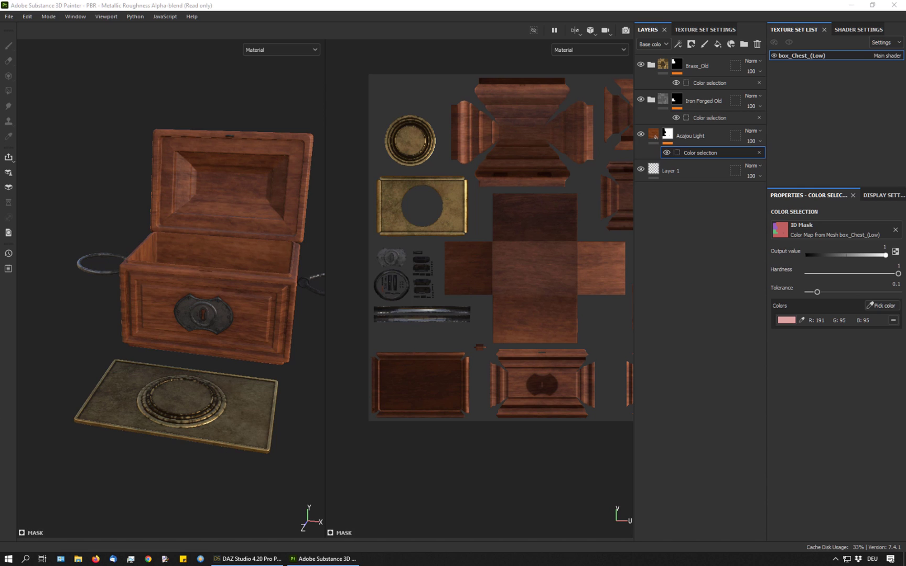
In DAZ Studio, start a new empty scene and load the untextured Chest prop from the content library
left_click(247, 558)
left_click(9, 49)
left_click(456, 294)
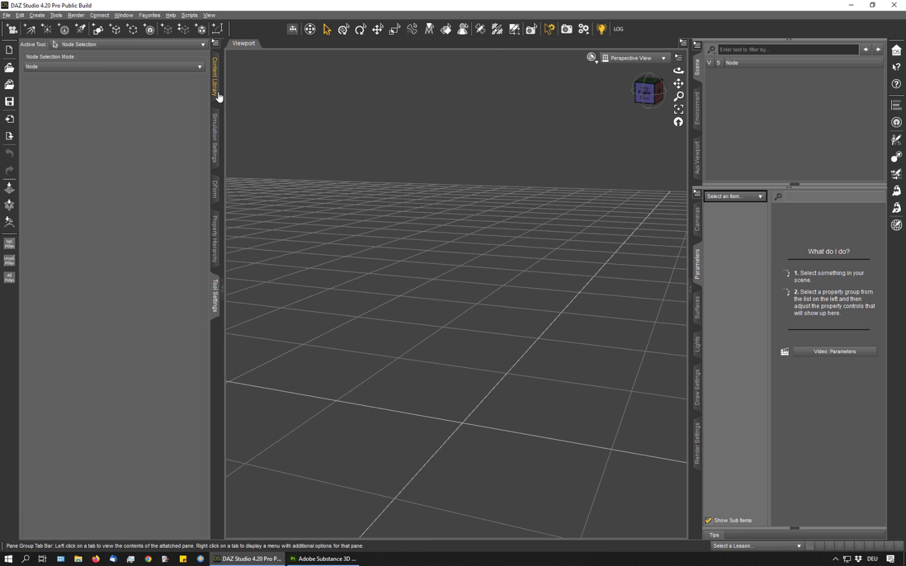
left_click(215, 76)
left_click(37, 46)
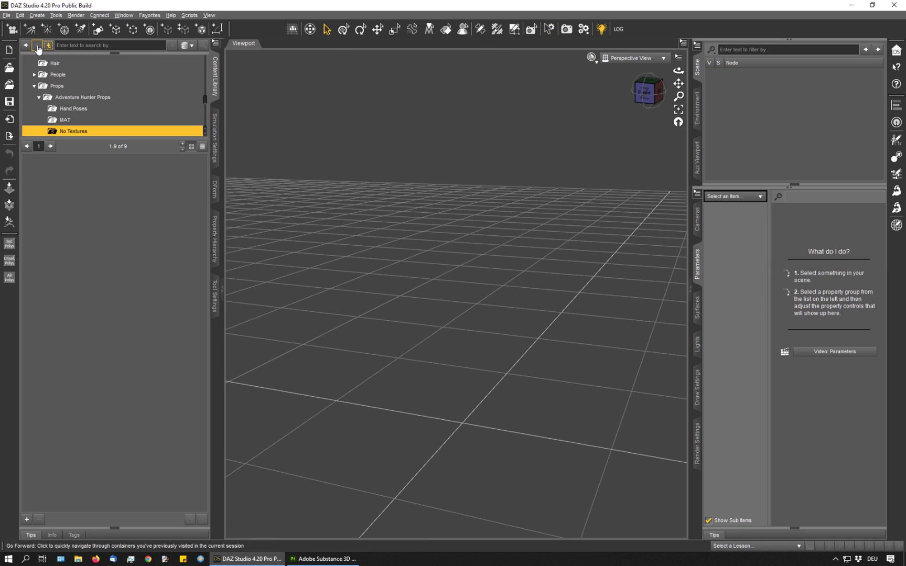
double_click(91, 181)
Run the Substance Painter Maps Import script on the Chest and set its texture directory to SP Export/Test
left_click(26, 46)
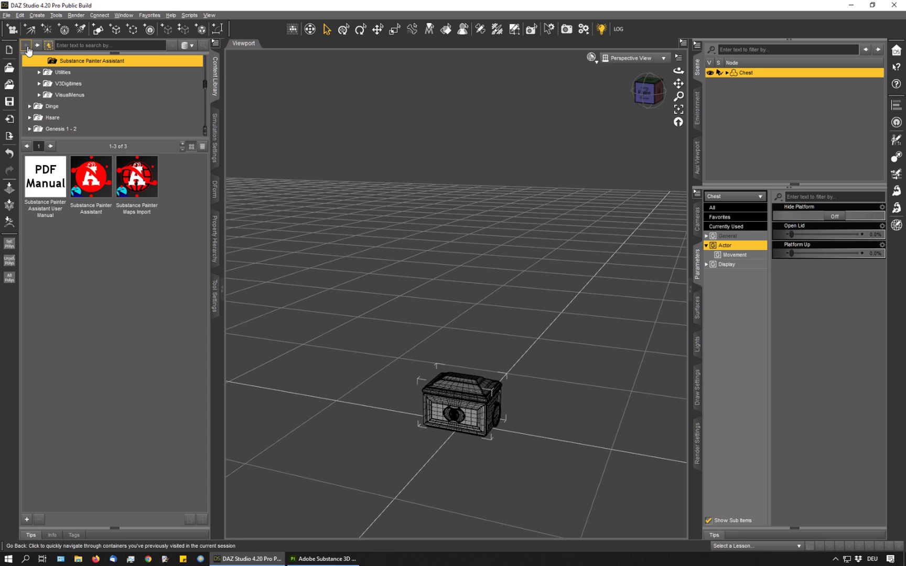
left_click(678, 109)
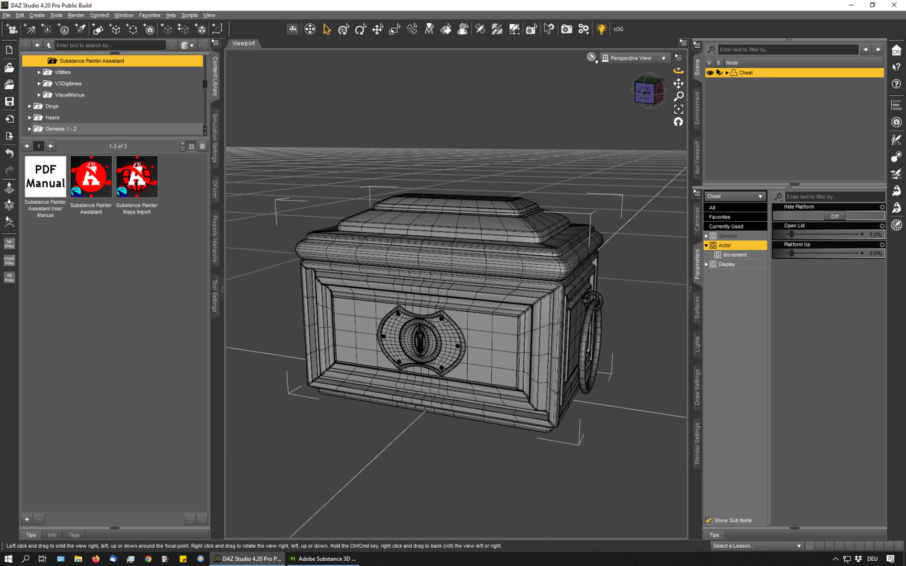
left_click_drag(678, 70, 488, 210)
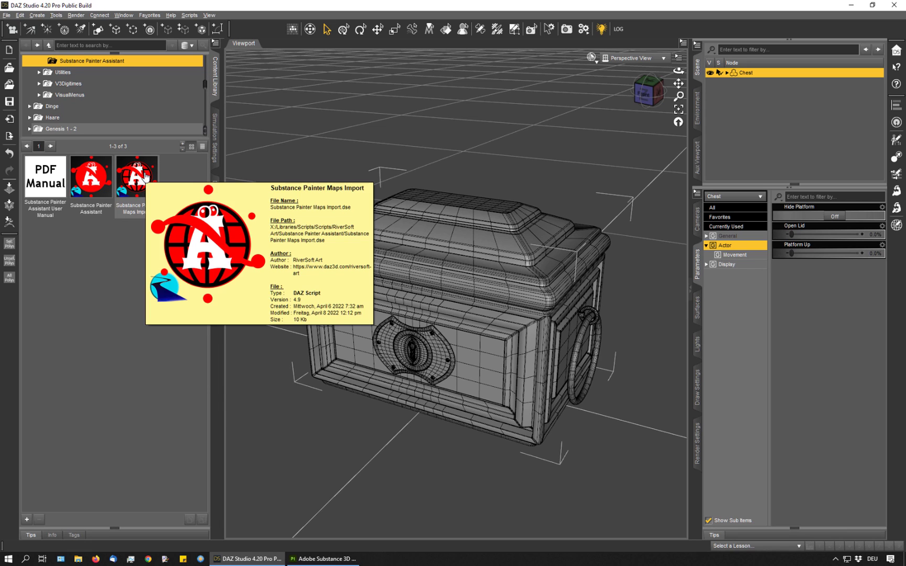
double_click(144, 177)
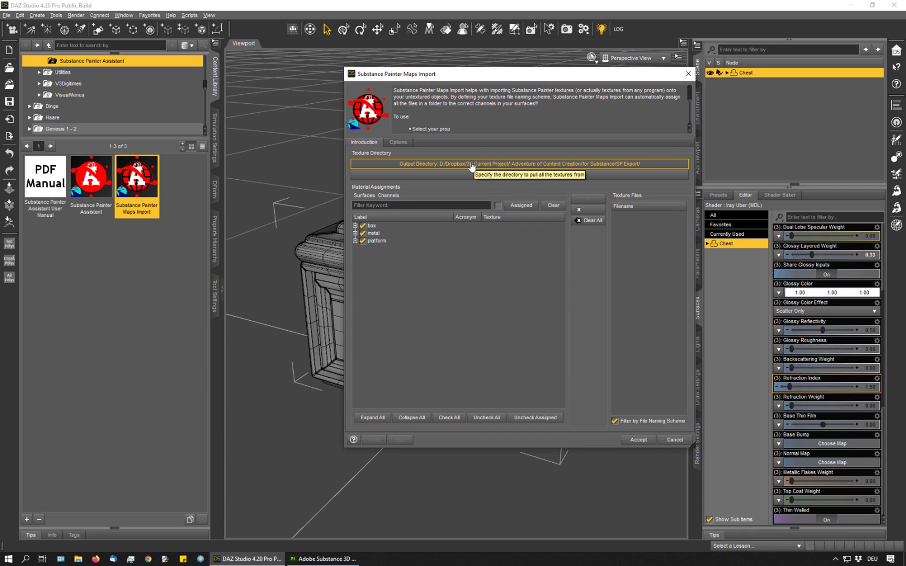
left_click(472, 164)
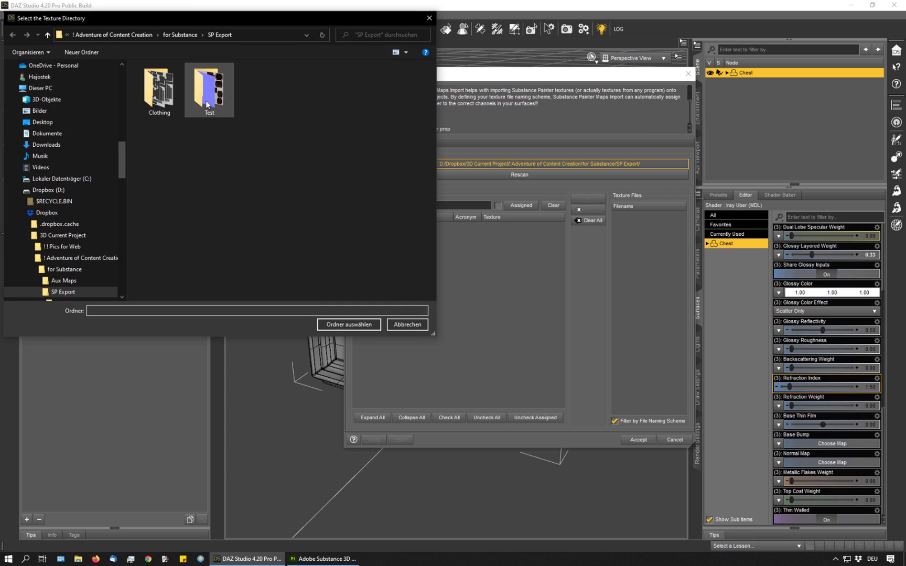
double_click(213, 94)
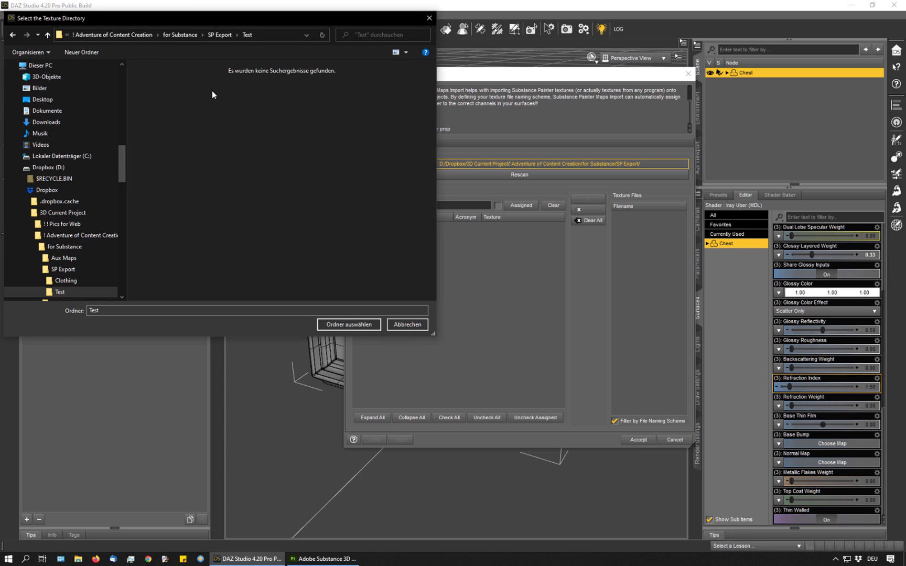
left_click(350, 324)
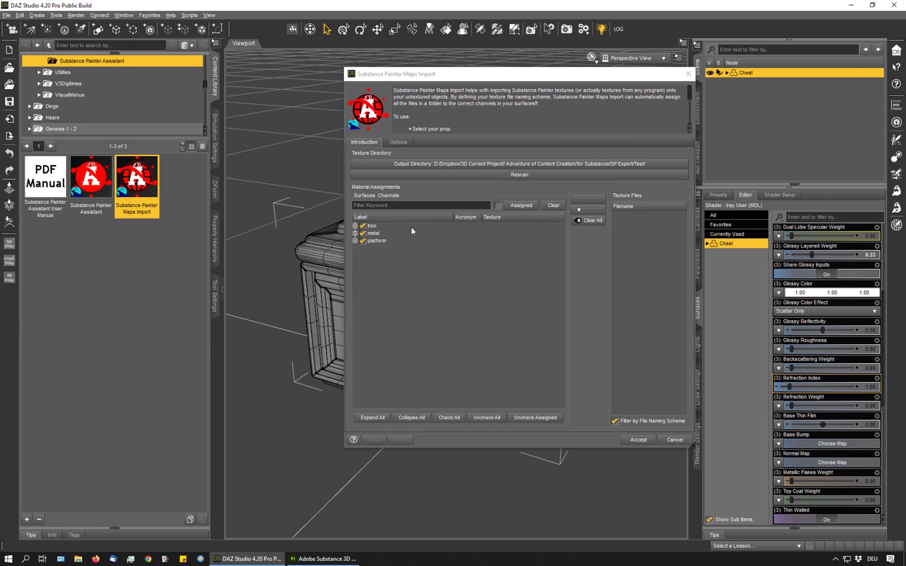
Rescan the texture directory and expand the box, metal and platform surfaces to check their assigned maps
left_click(453, 176)
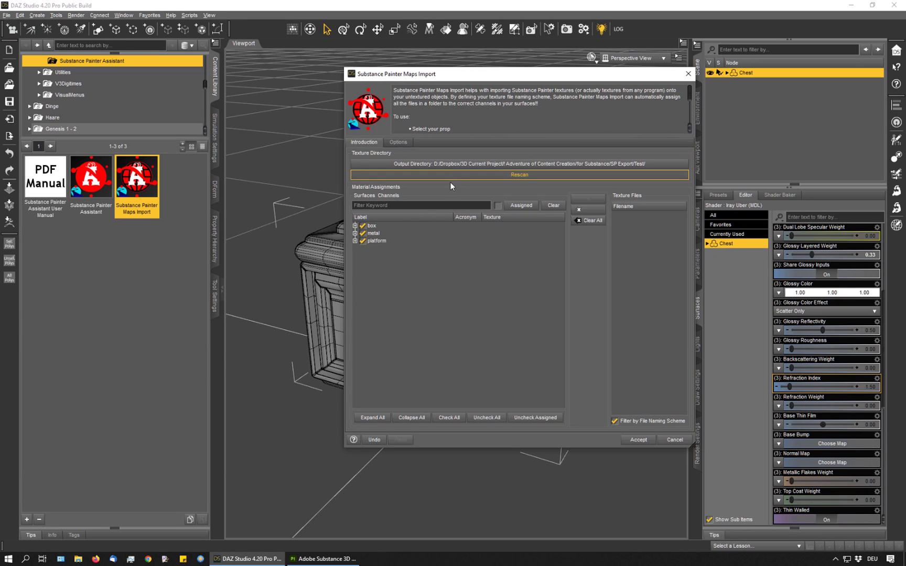
left_click(355, 241)
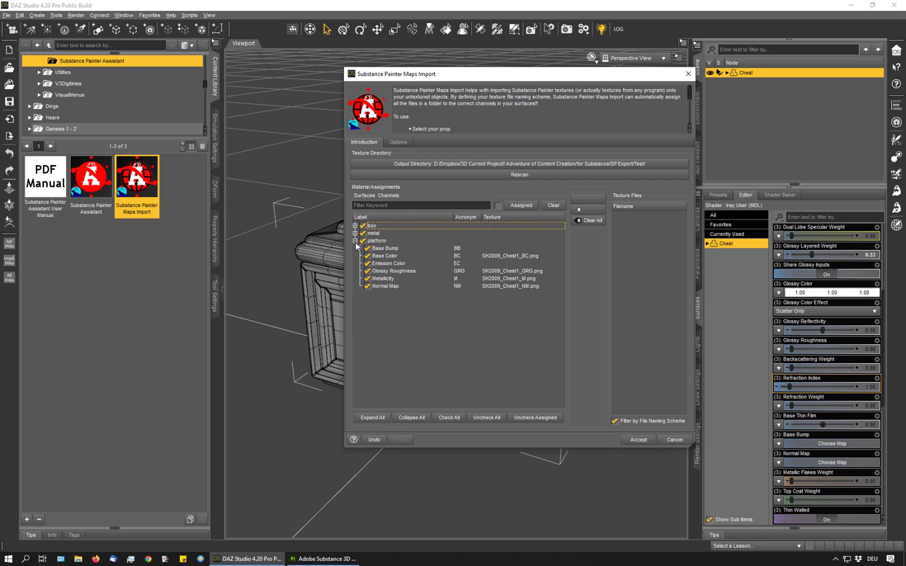
left_click(355, 233)
left_click(355, 226)
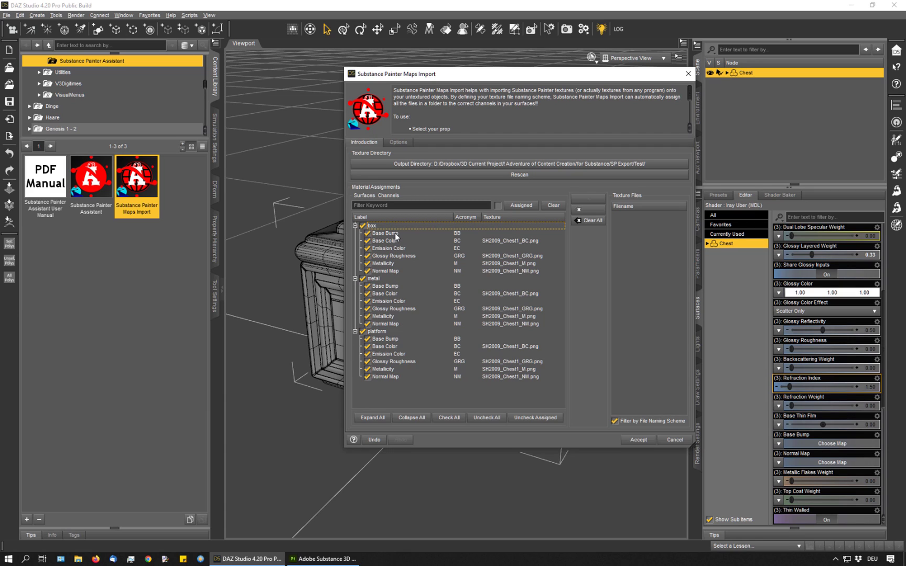
Exclude Base Bump and Emission Color from the import script's displayed channels and review the box surface's remaining channels
left_click(398, 142)
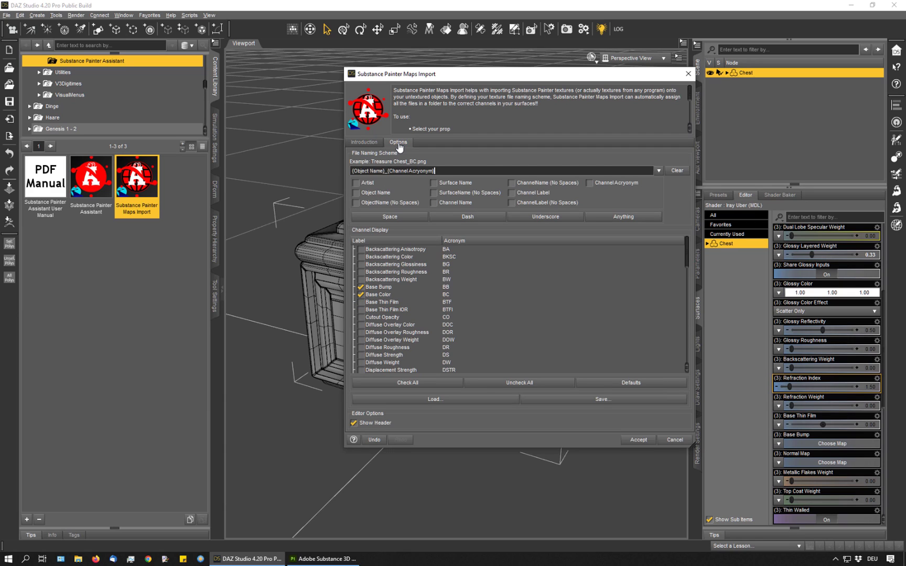
left_click(362, 287)
scroll(427, 318, "down", 1)
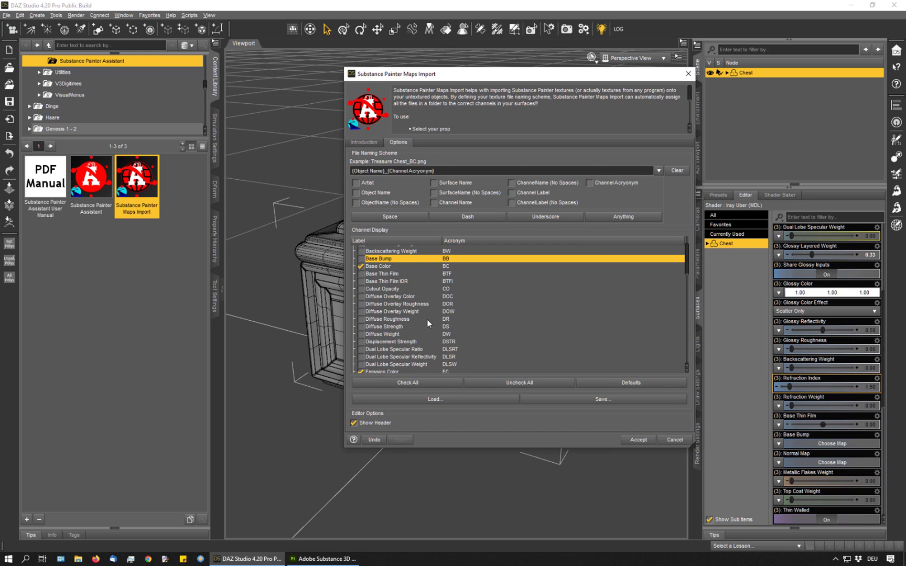
scroll(427, 319, "down", 3)
scroll(420, 330, "down", 1)
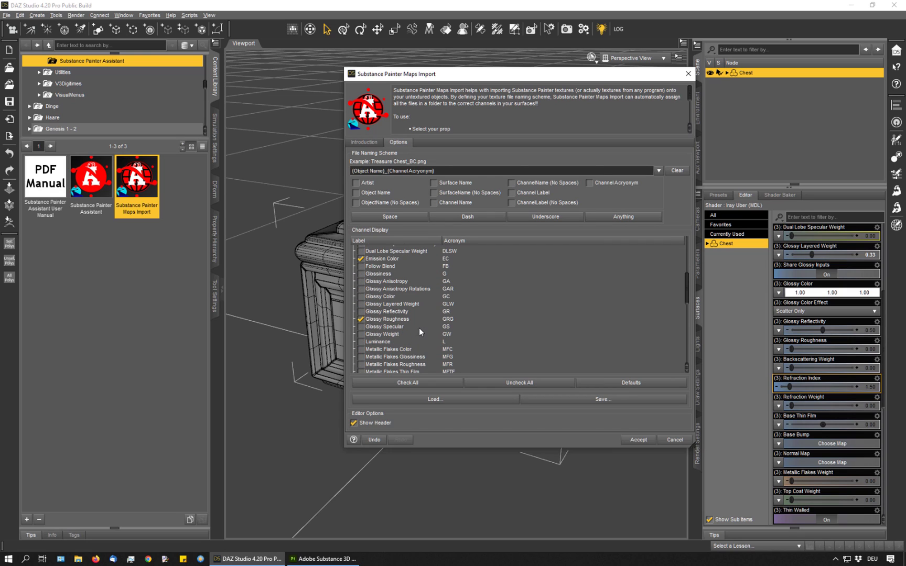
left_click(360, 258)
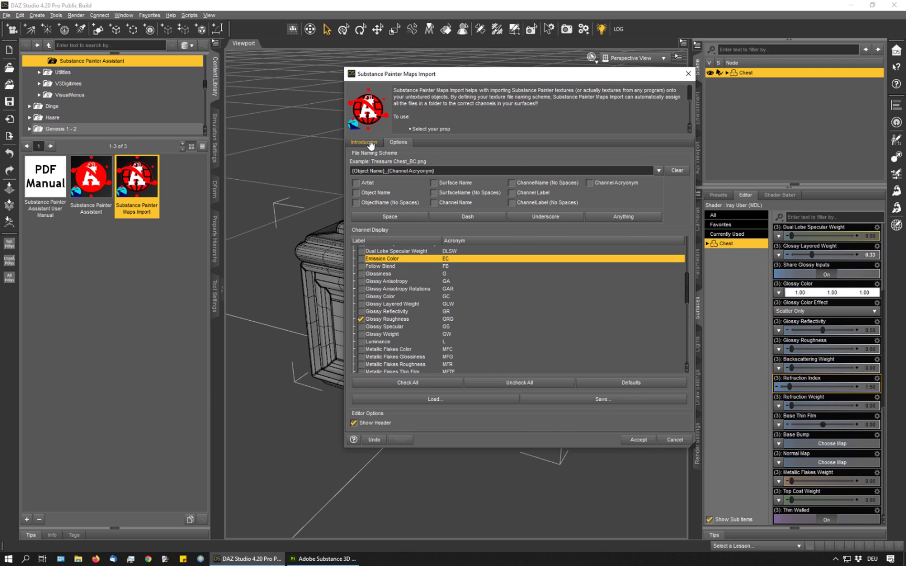
left_click(362, 144)
left_click(355, 226)
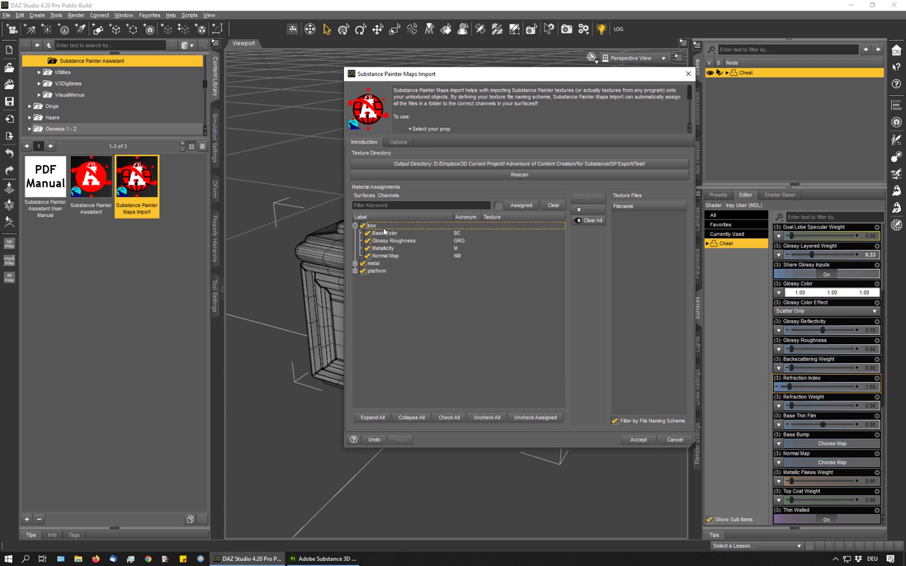
Set the file naming scheme to SH2009_Chest1_{Channel Acryonym} and apply the matched maps to the Chest
left_click(399, 143)
scroll(397, 331, "down", 10)
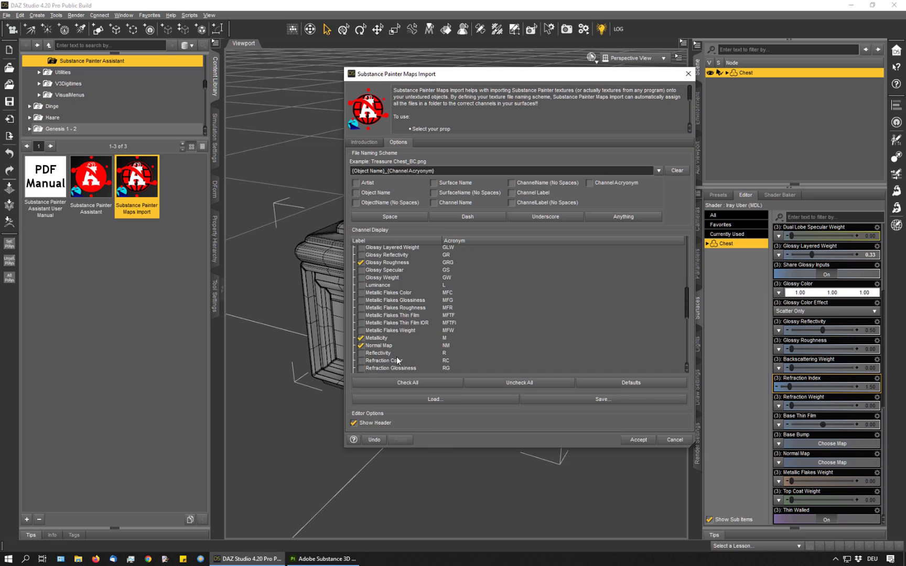
scroll(416, 299, "up", 10)
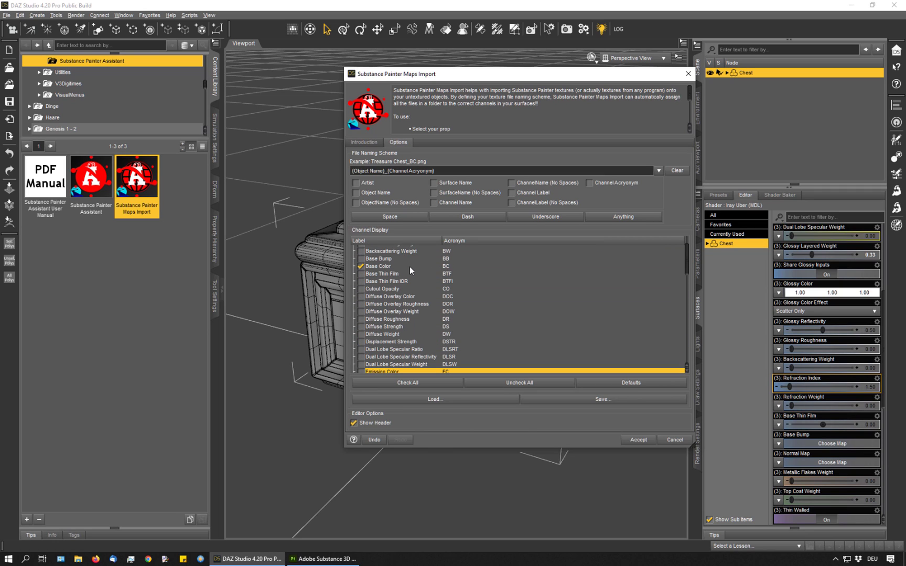
left_click(398, 144)
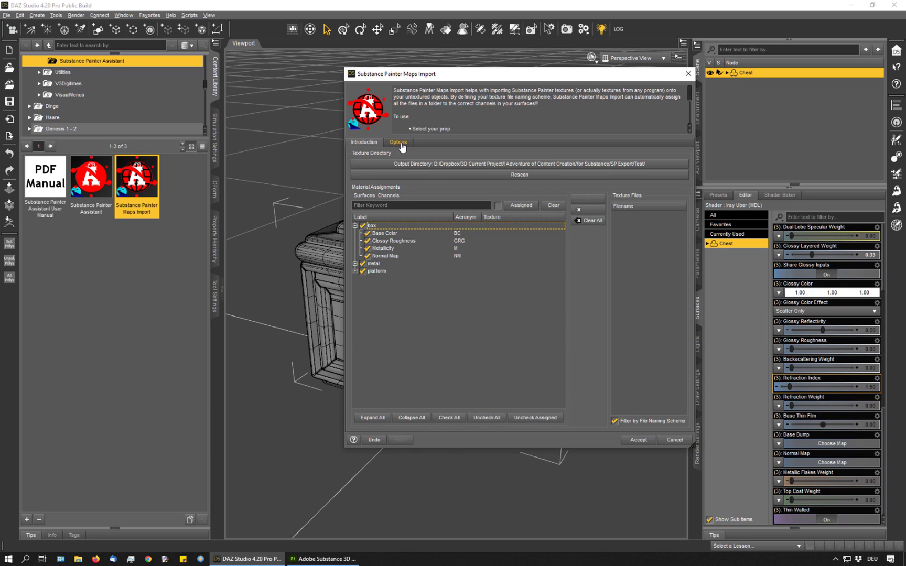
left_click(402, 147)
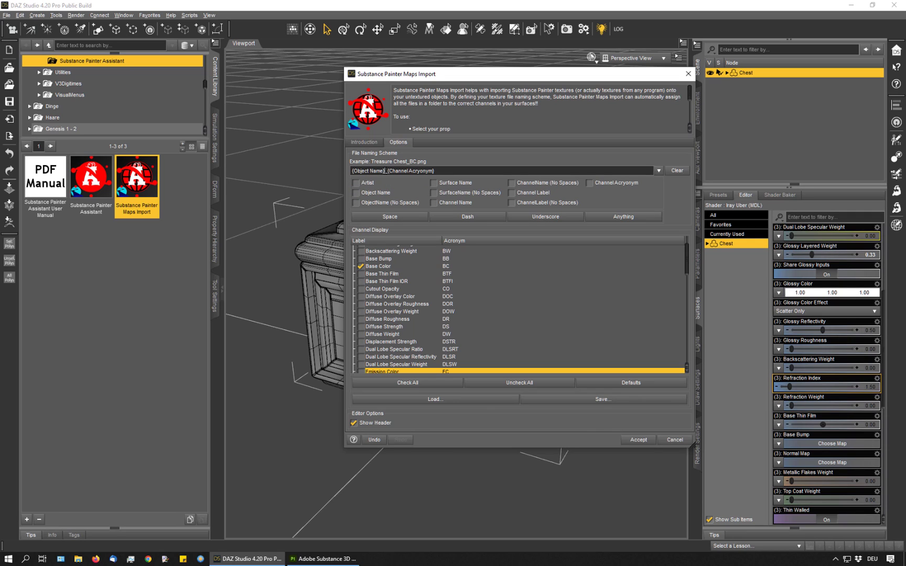
double_click(368, 171)
type("SH2009_Chest1")
left_click(366, 143)
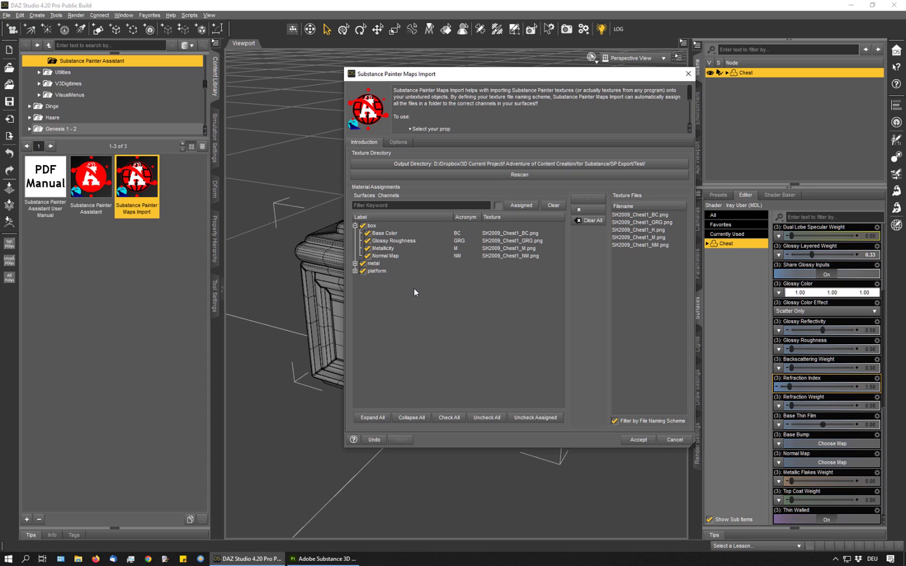
left_click(640, 440)
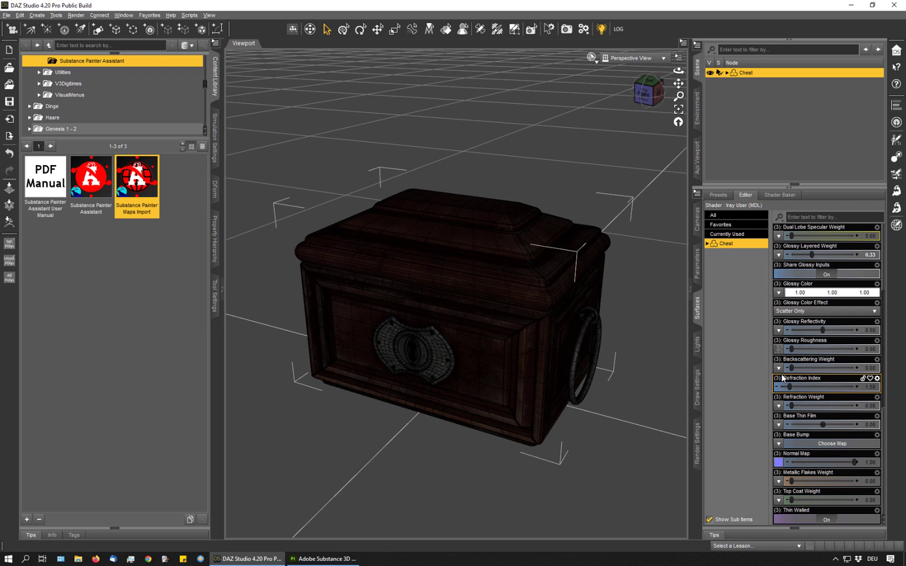
Inspect the textured Chest in the viewport from a lower angle
scroll(781, 374, "up", 1)
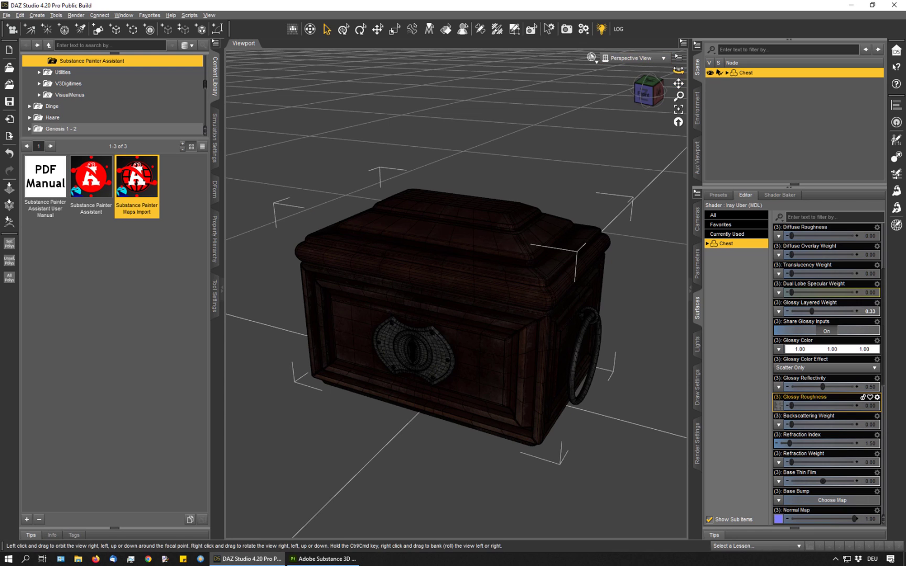
left_click_drag(678, 70, 506, 359)
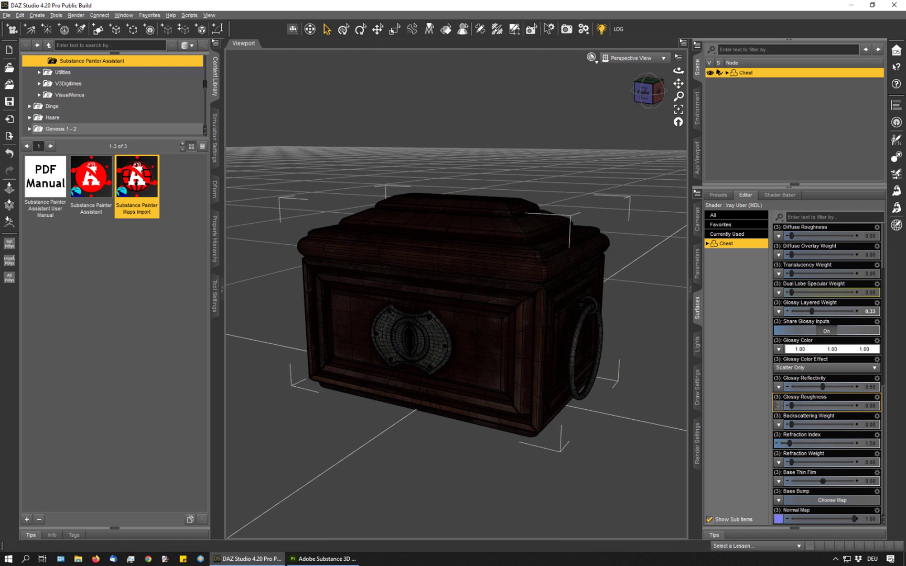
key("alt+Tab")
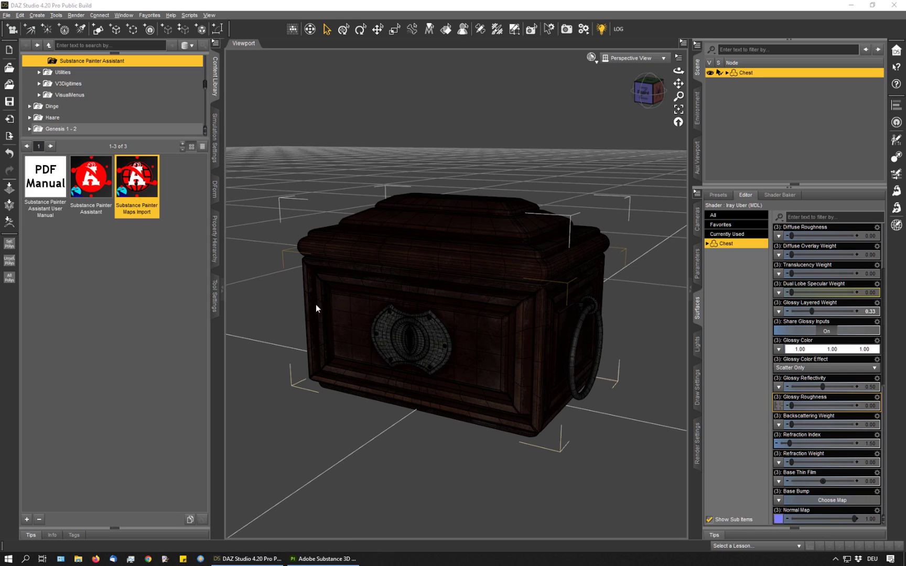
Run the Substance Painter Maps Import script again and set its file naming scheme to *{Surface Name}_{Channel Acryonym}
double_click(144, 181)
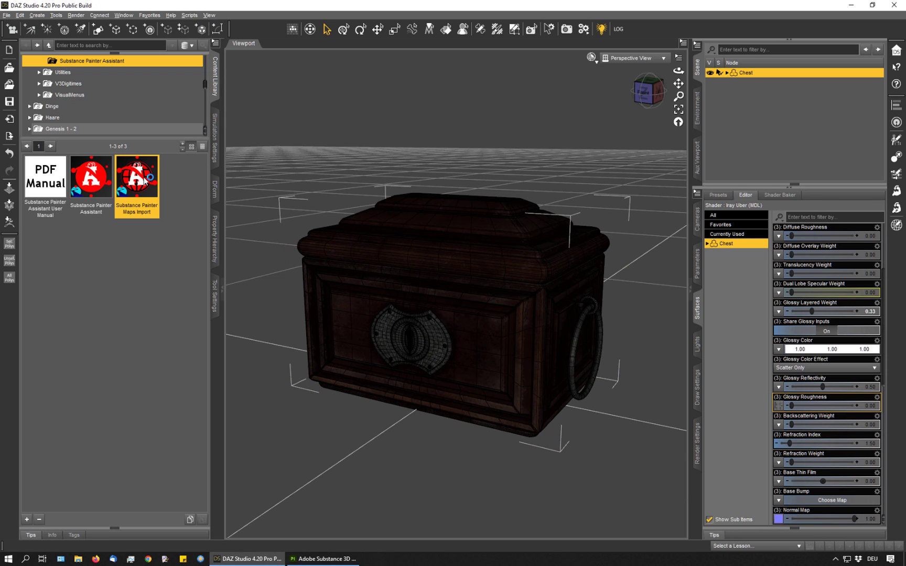
left_click(398, 143)
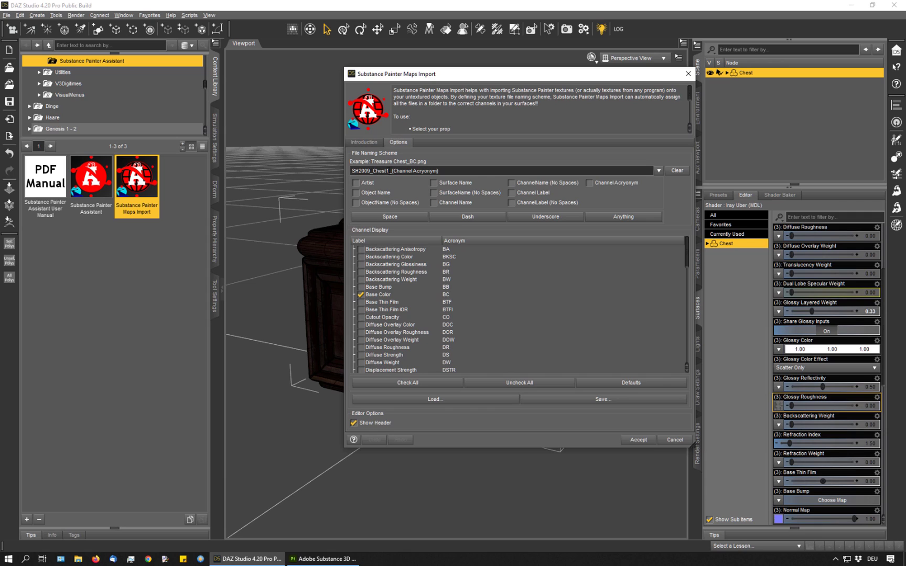
key("ctrl+a")
key("Delete")
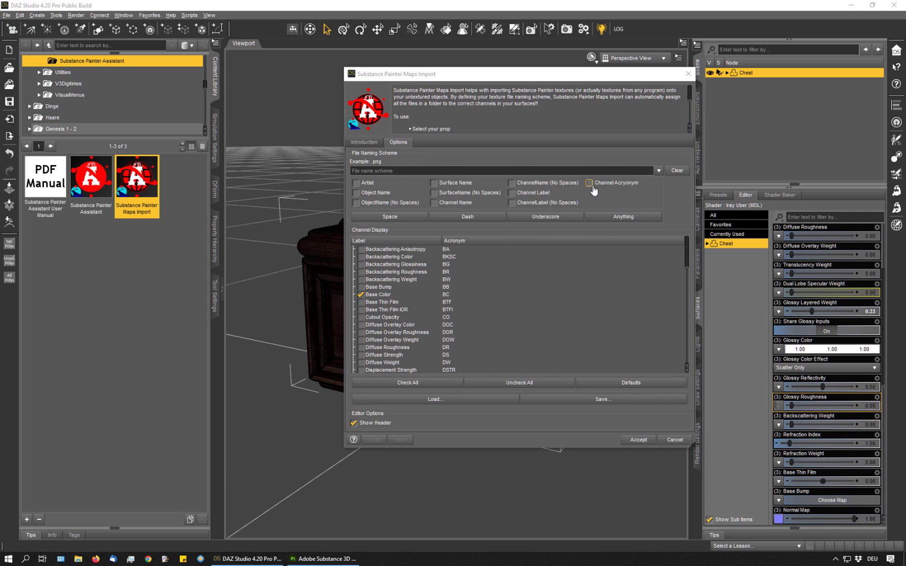
left_click(615, 218)
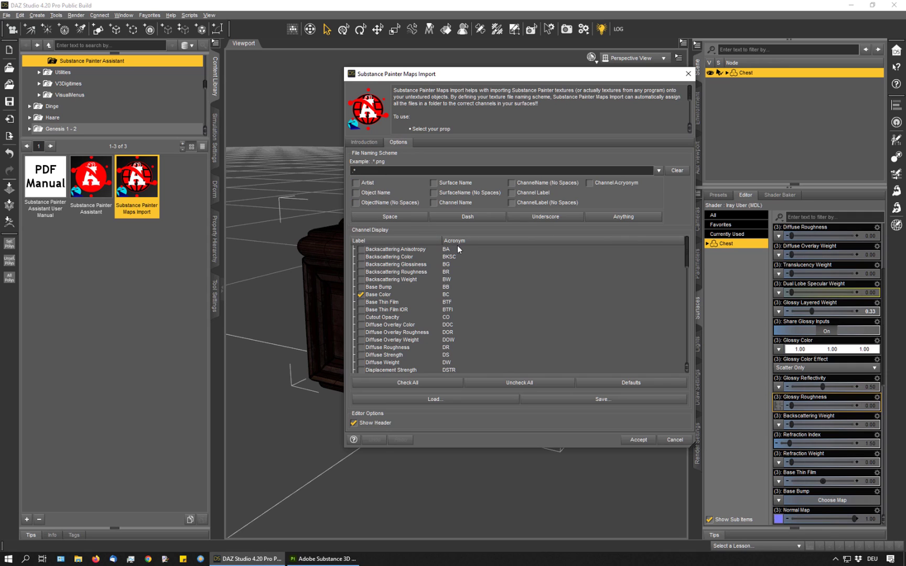
left_click(433, 183)
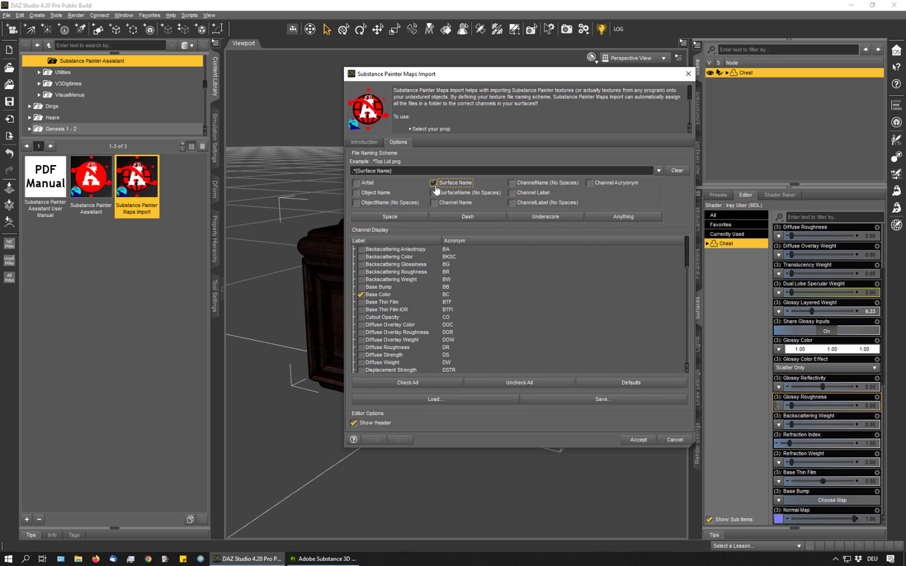
left_click(540, 220)
left_click(589, 183)
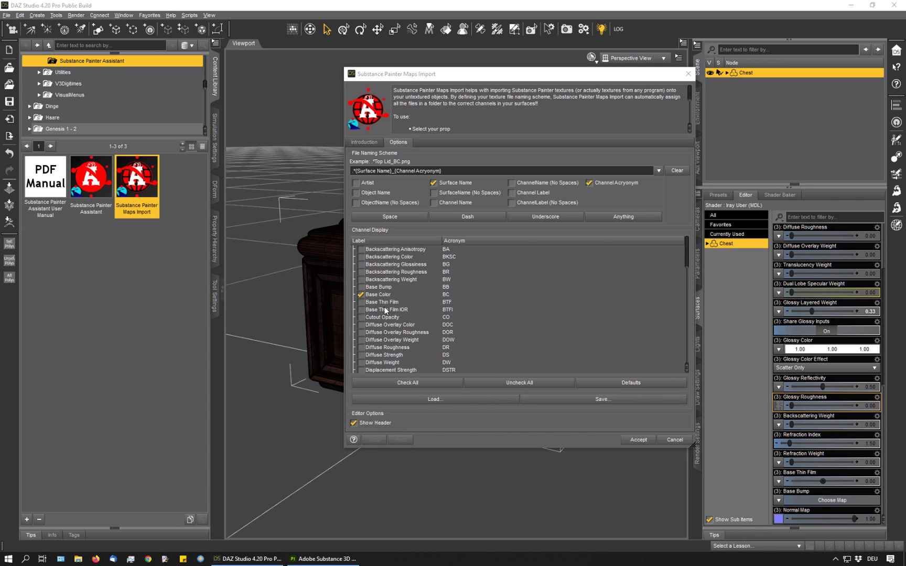
Exclude Metallicity from the import script's displayed channels
scroll(385, 309, "down", 12)
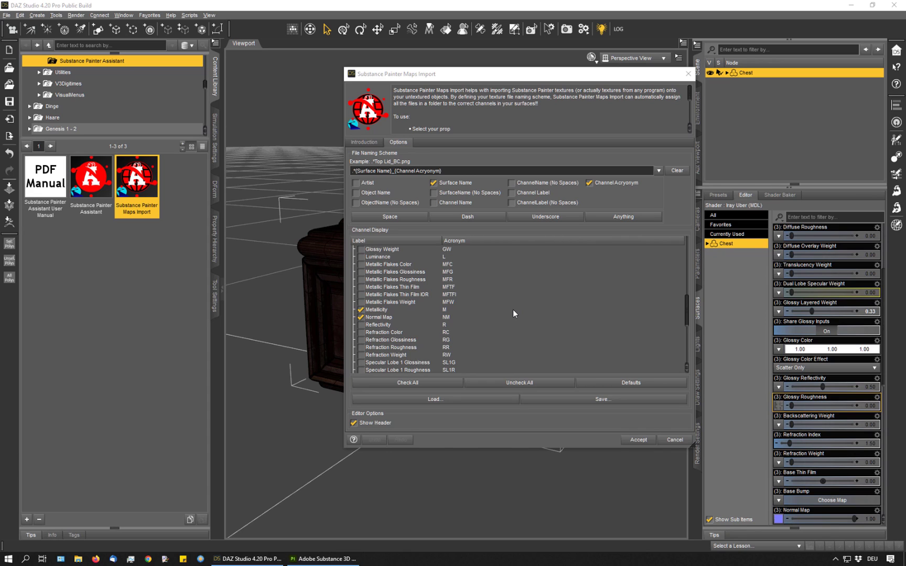
left_click(361, 310)
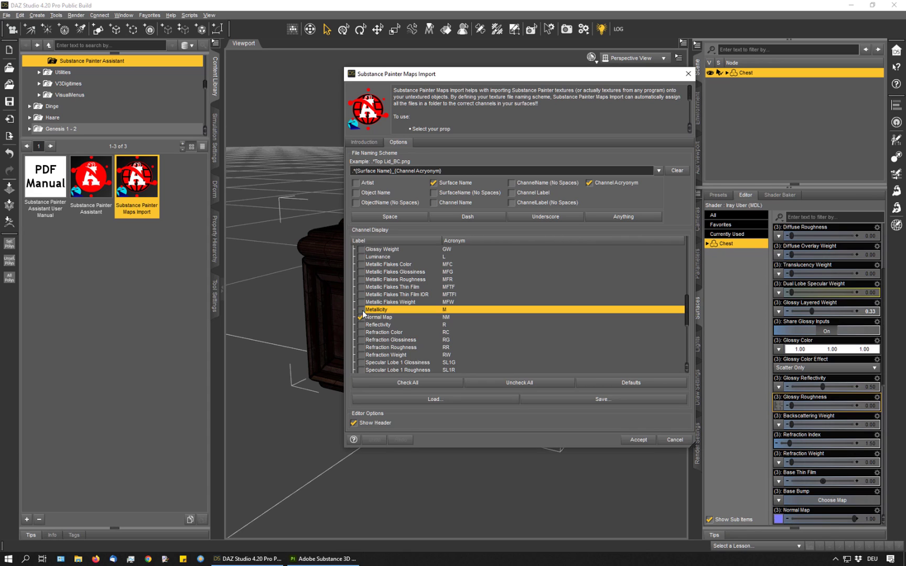